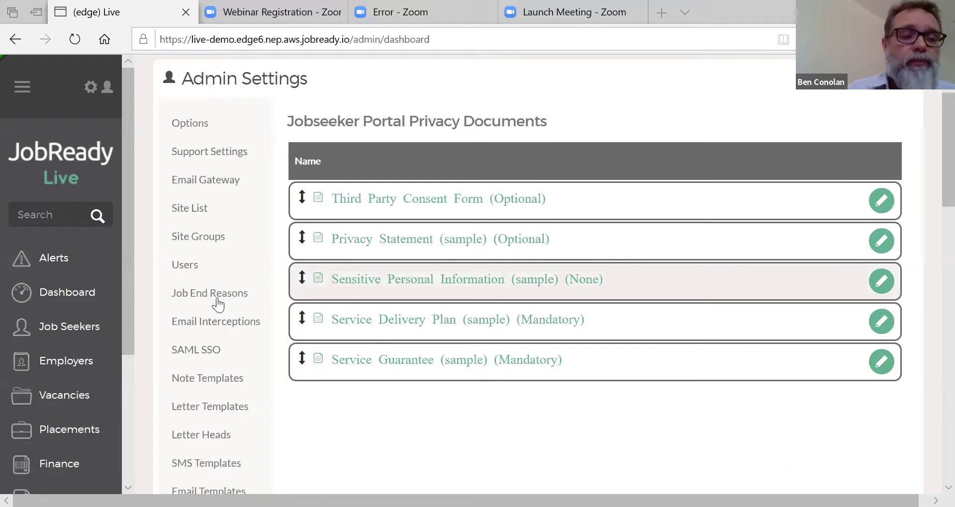
# Step: List all job seekers, glance at Bulk Actions without choosing, and open the second job seeker's record
pyautogui.click(90, 334)
pyautogui.click(61, 380)
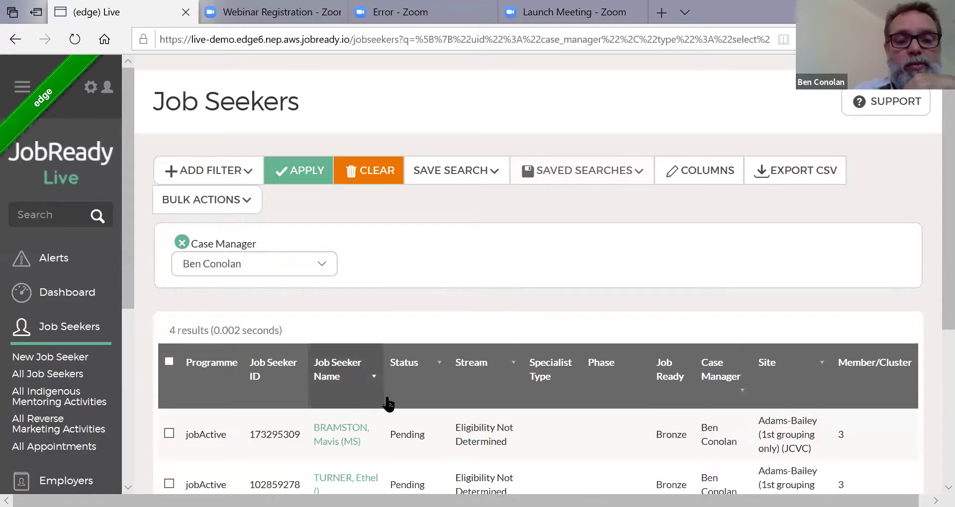
pyautogui.click(247, 202)
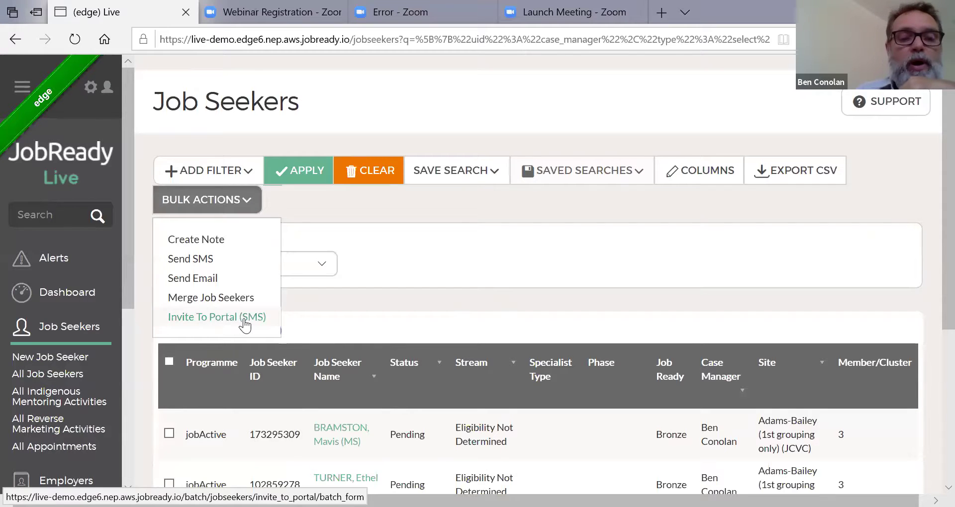
pyautogui.click(413, 320)
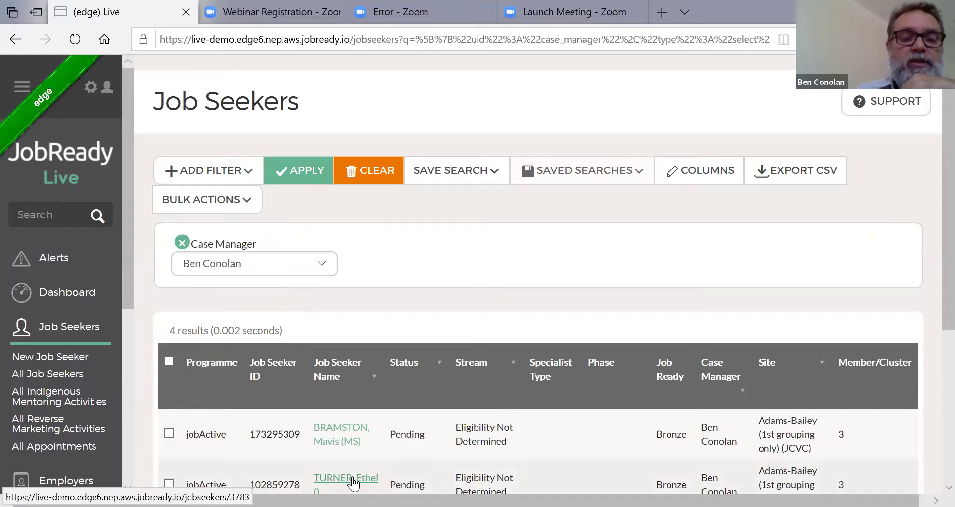
pyautogui.click(353, 480)
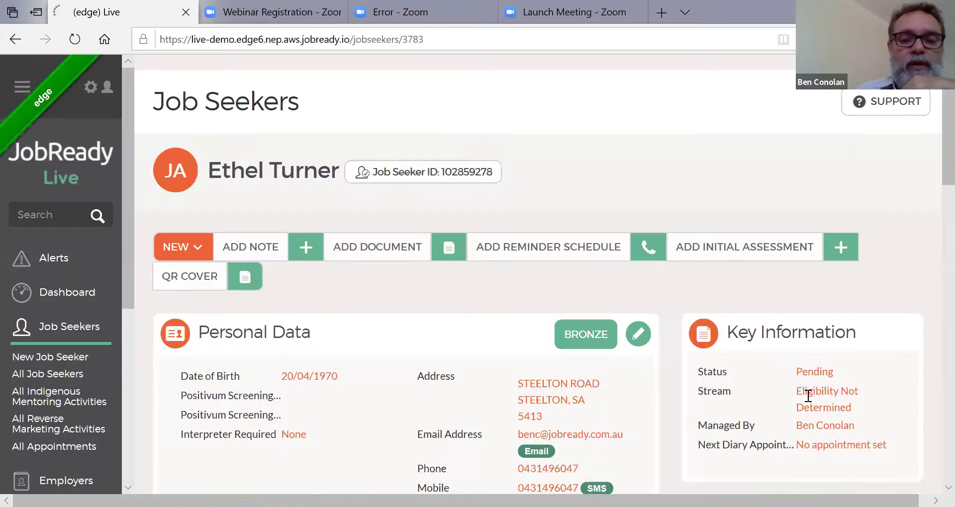
# Step: Scroll down to the record's Job Seeker Portal Info section, then back to the top
pyautogui.moveTo(930, 164); pyautogui.dragTo(930, 411)
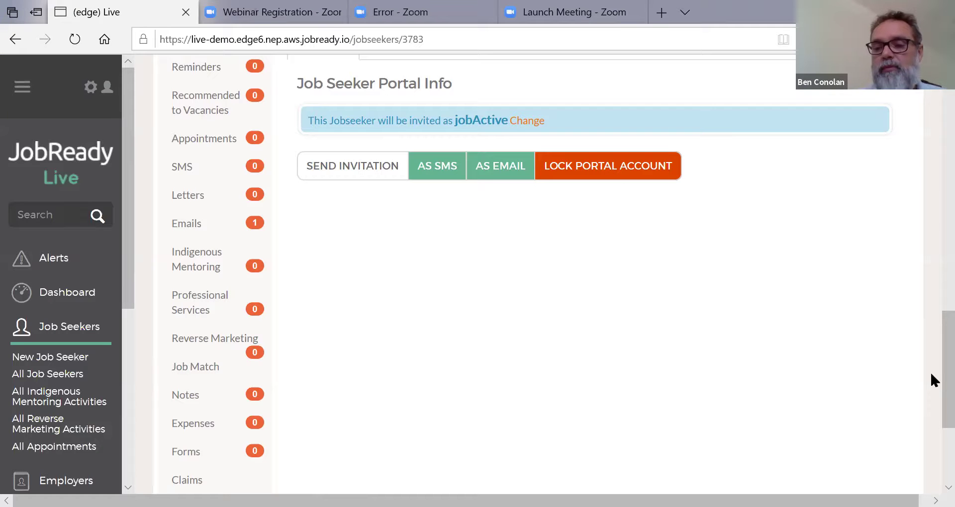
pyautogui.scroll(5, 931, 320)
pyautogui.scroll(5, 932, 110)
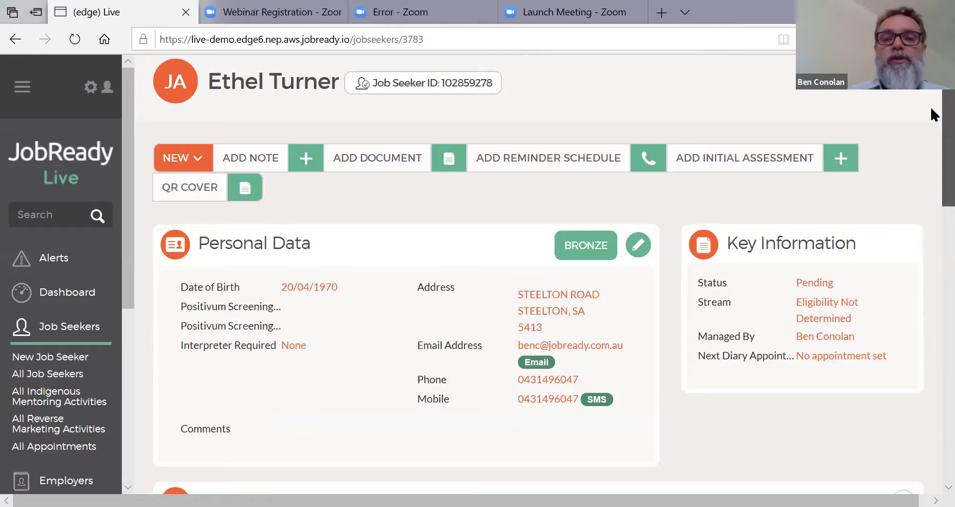
pyautogui.scroll(2, 934, 115)
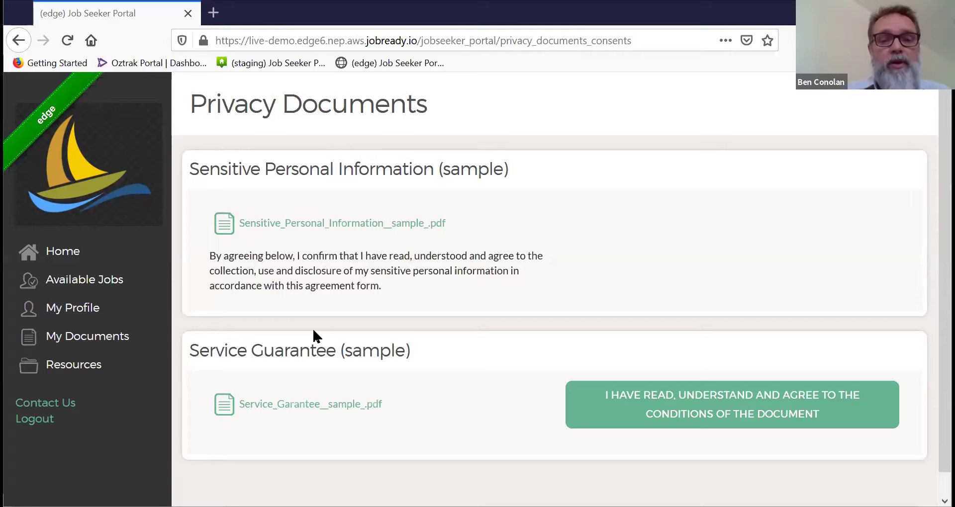
# Step: Agree to the Service Guarantee document, then log back in after the session expired
pyautogui.click(654, 411)
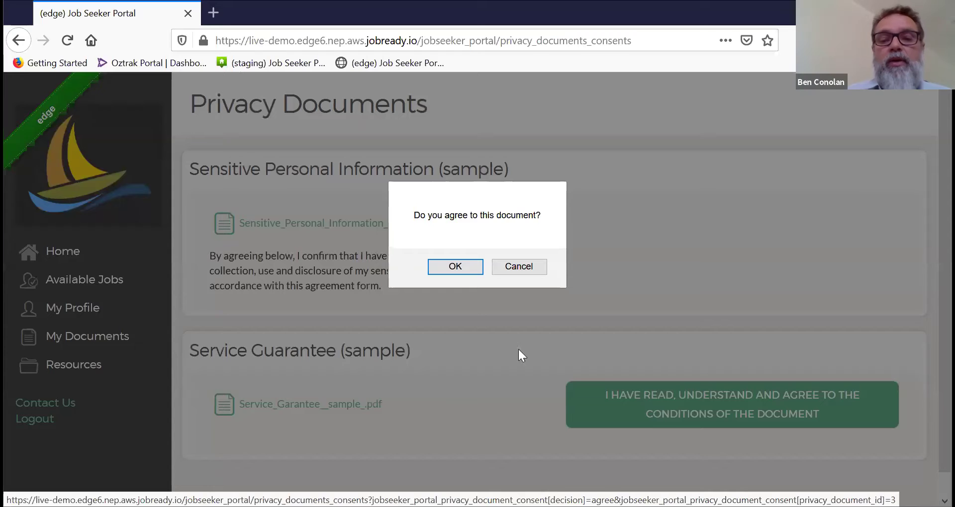
pyautogui.click(452, 267)
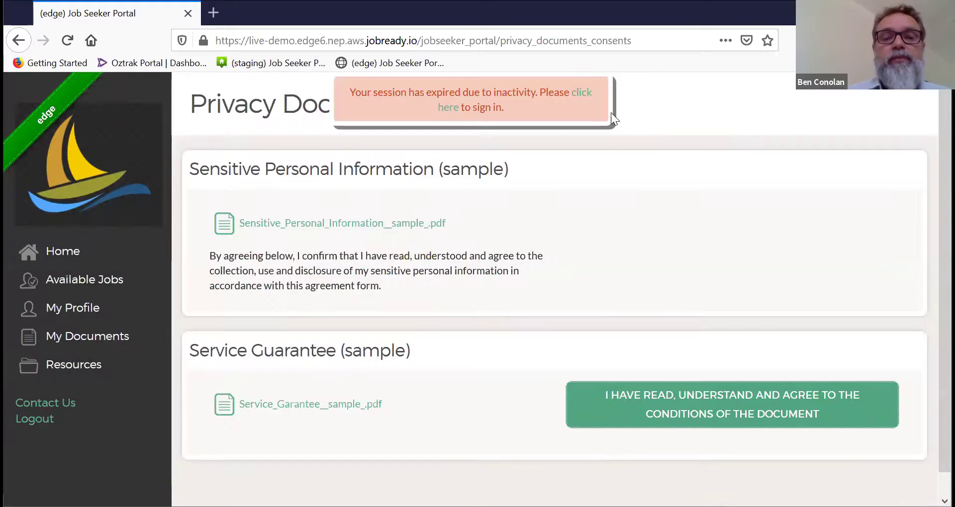
pyautogui.click(578, 93)
pyautogui.click(349, 487)
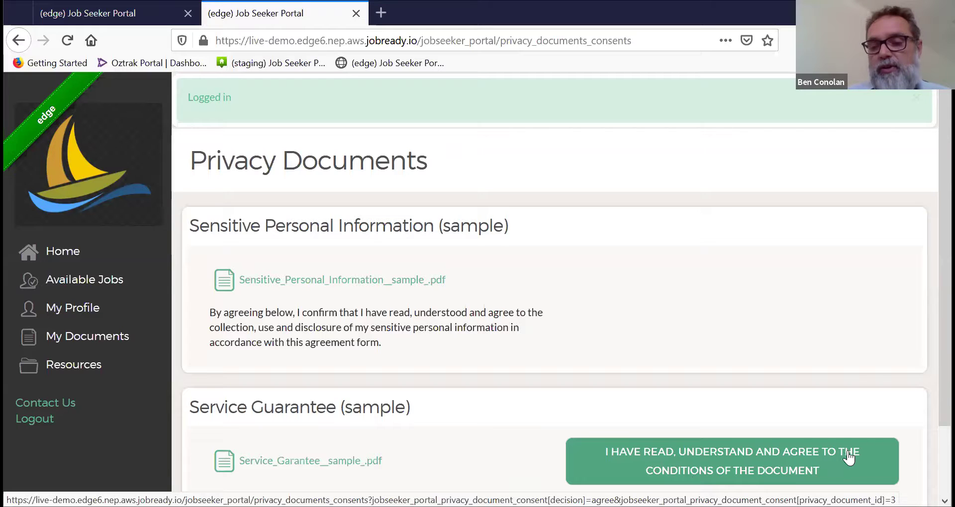
# Step: Agree to the Service Guarantee again, confirm, and return to the portal home page
pyautogui.click(751, 472)
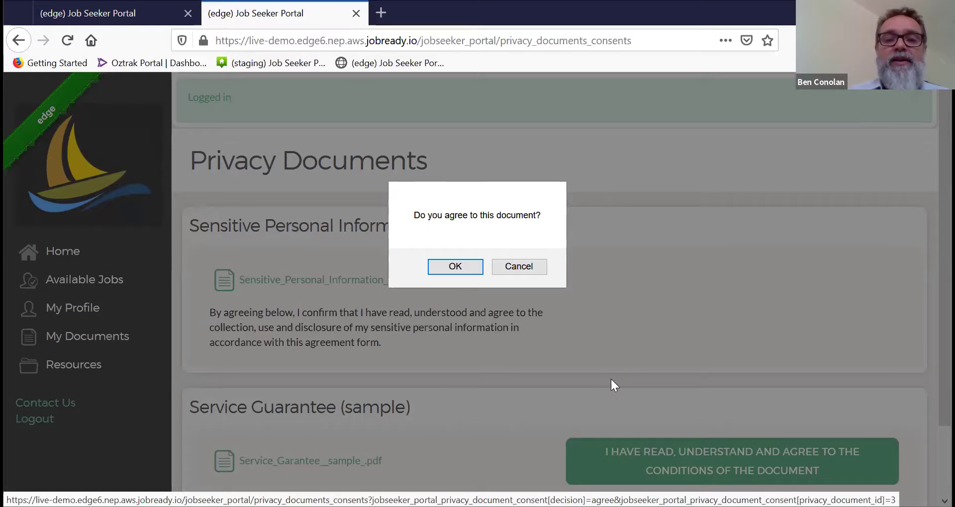
pyautogui.click(454, 267)
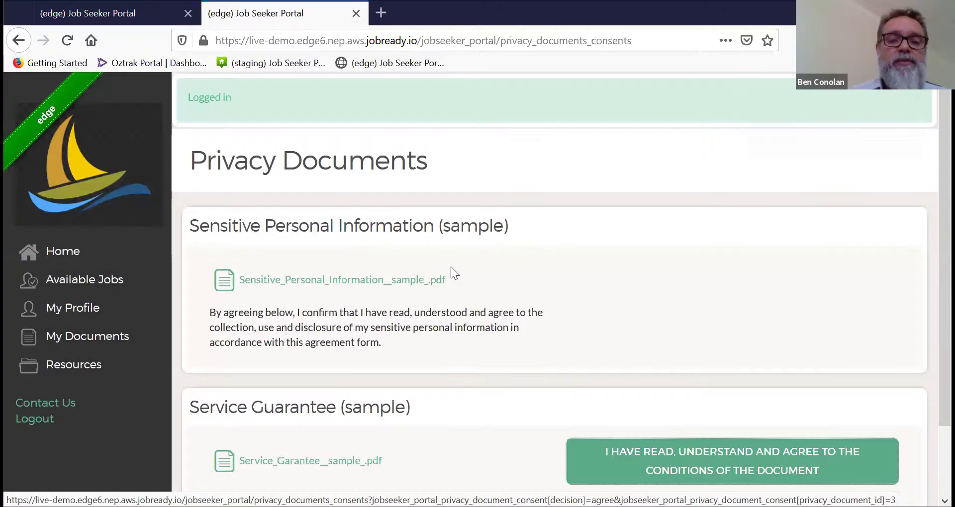
pyautogui.click(63, 257)
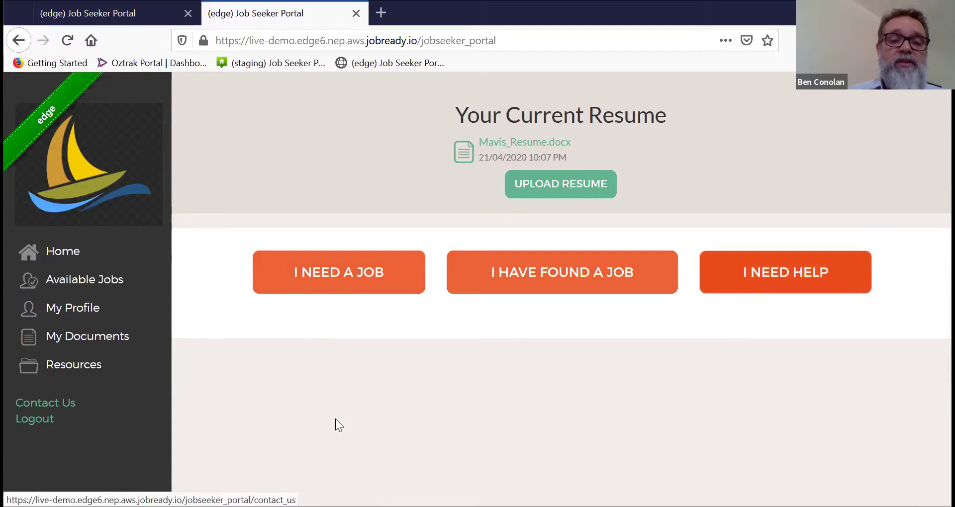
# Step: Choose I NEED A JOB to show the Available Jobs board
pyautogui.click(305, 286)
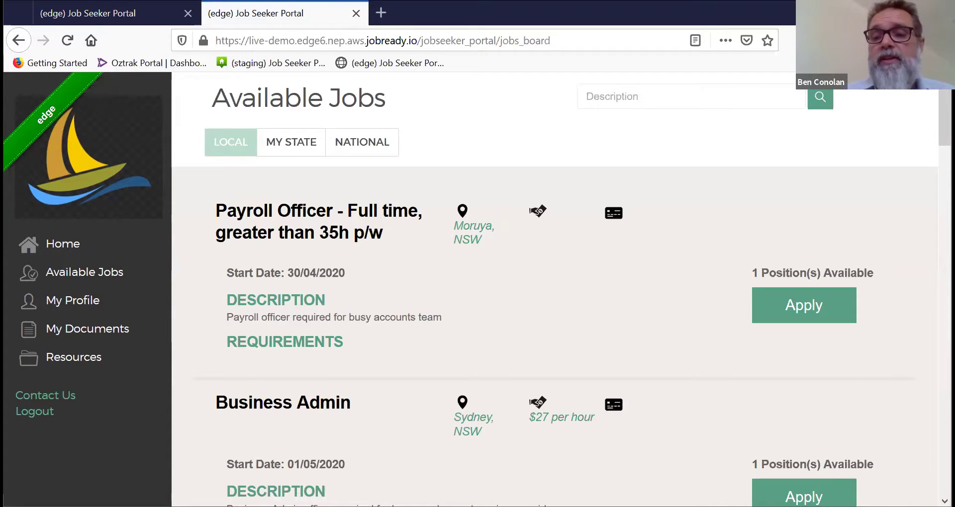
# Step: Apply for Payroll Officer with the cover note 'Please see details on attached resume'
pyautogui.click(806, 322)
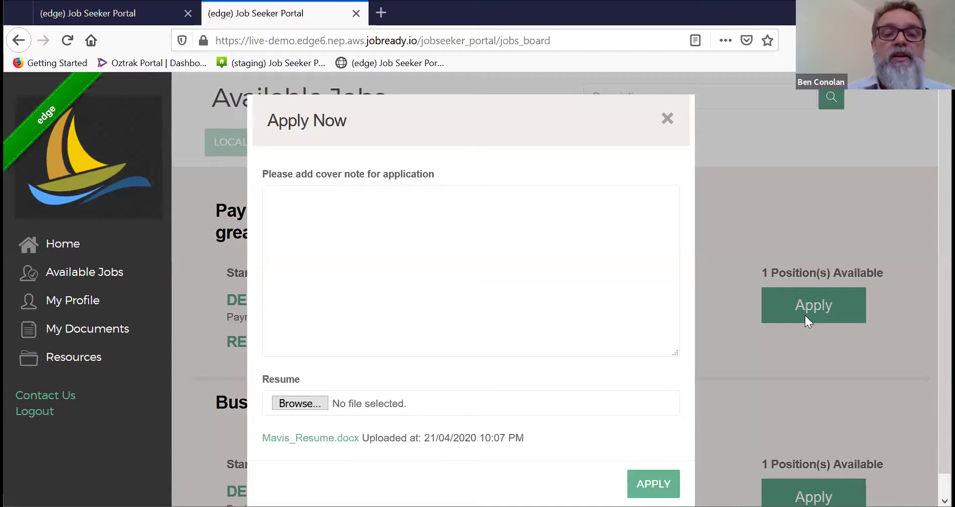
pyautogui.click(300, 201)
pyautogui.write('Please see details on a')
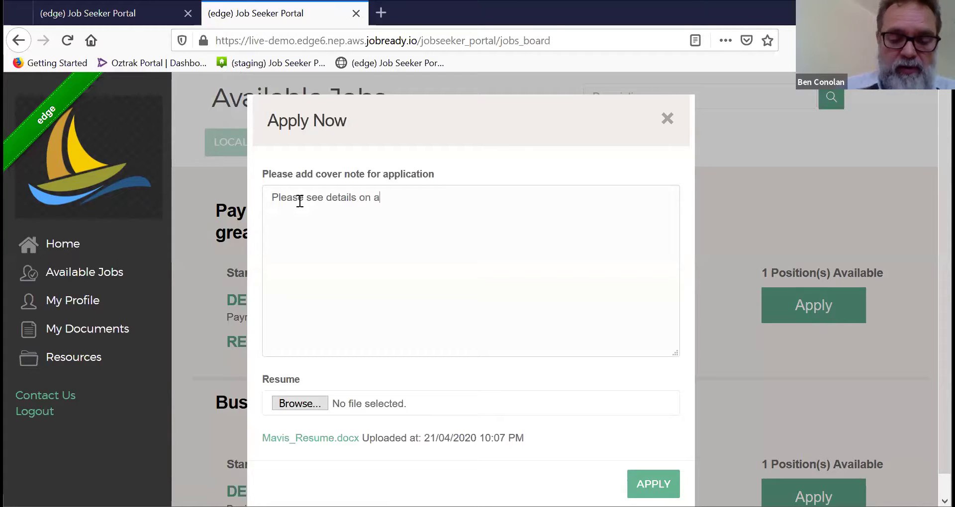
pyautogui.write('ttached resume')
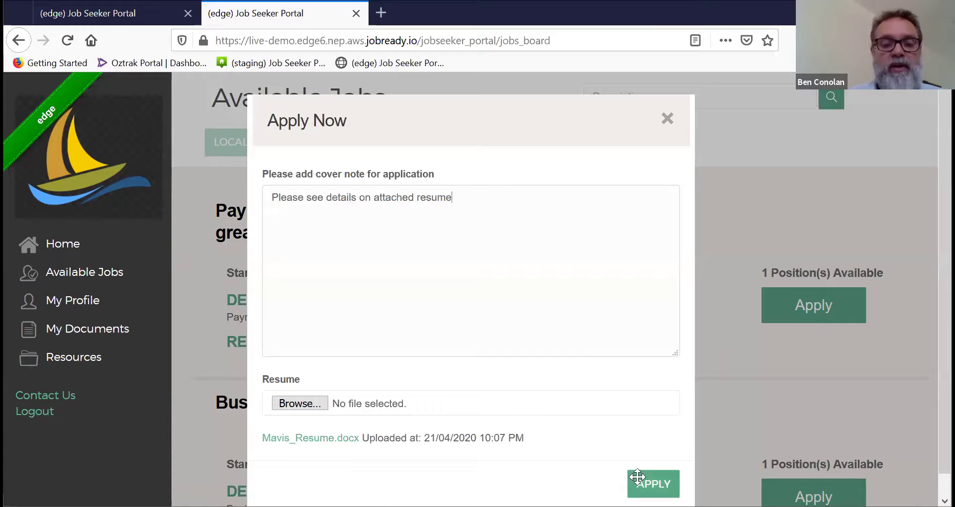
pyautogui.click(653, 484)
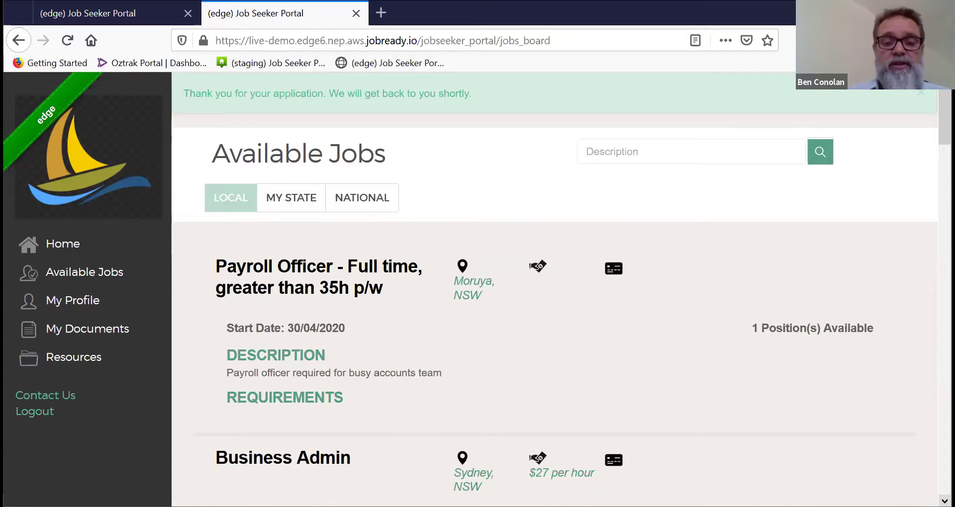
pyautogui.scroll(-4, 561, 290)
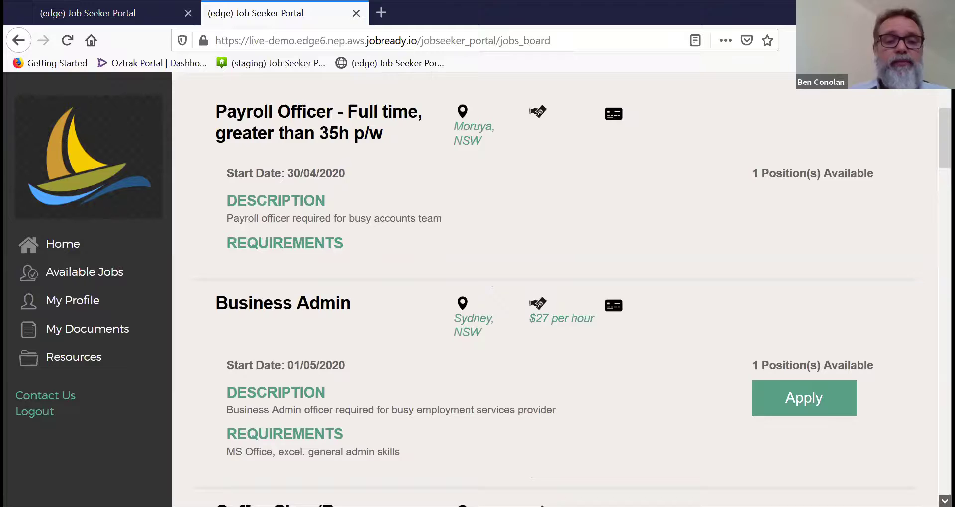
# Step: From the portal Home page, open the I HAVE FOUND A JOB form
pyautogui.click(66, 257)
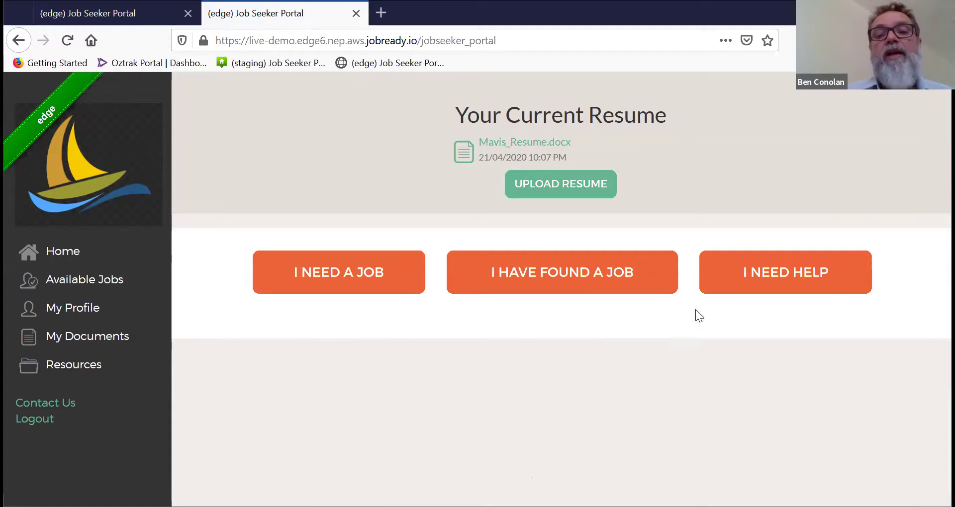
pyautogui.click(576, 287)
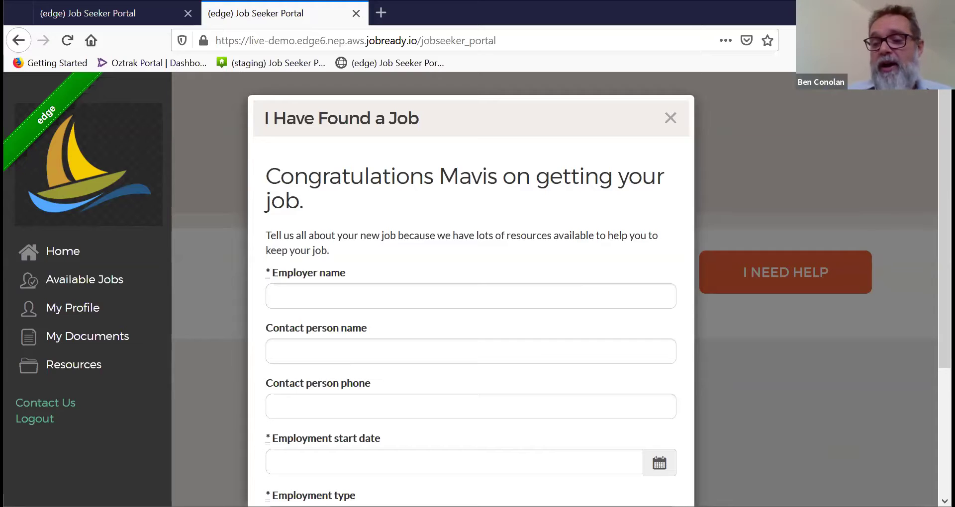
# Step: Enter employer 'Smiths Secretaries' plus the contact person's name and phone number
pyautogui.scroll(-3, 471, 299)
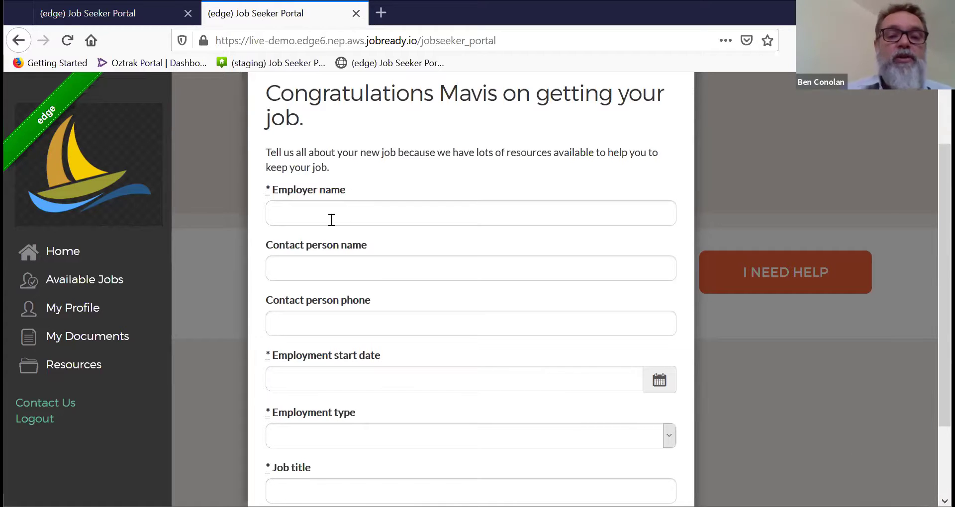
pyautogui.click(301, 218)
pyautogui.write('S')
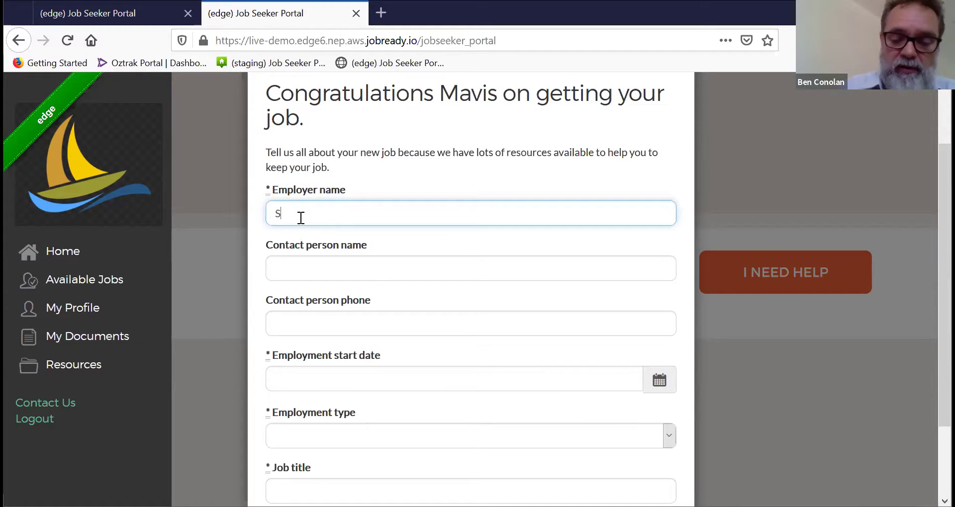
pyautogui.write('miths ')
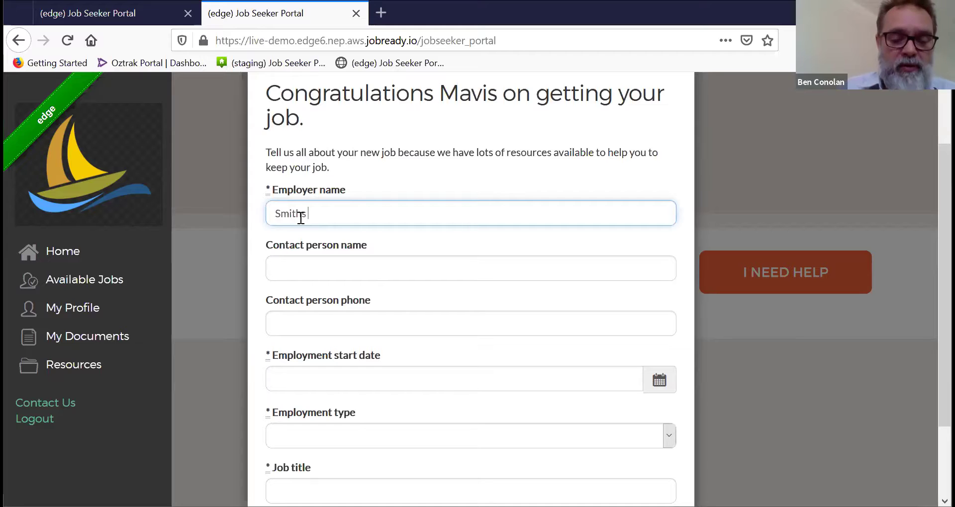
pyautogui.write('Secre')
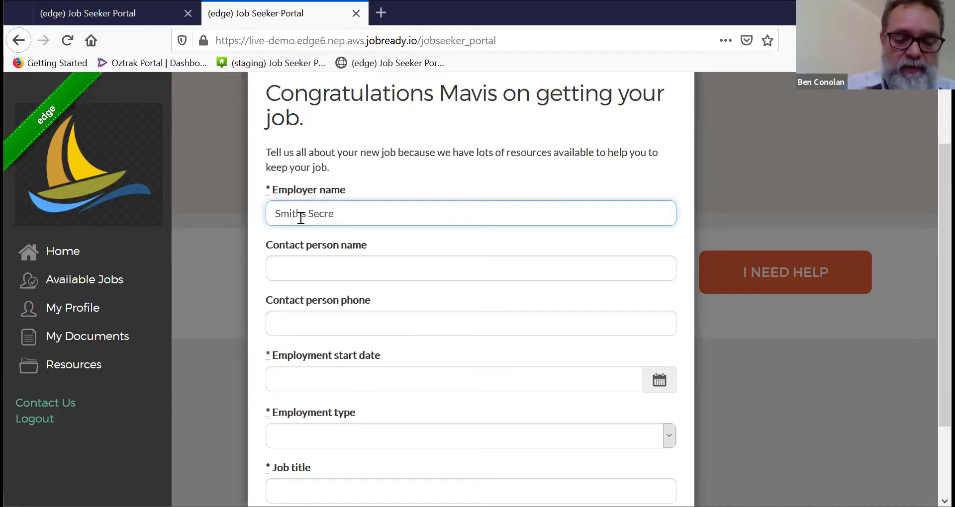
pyautogui.write('taries')
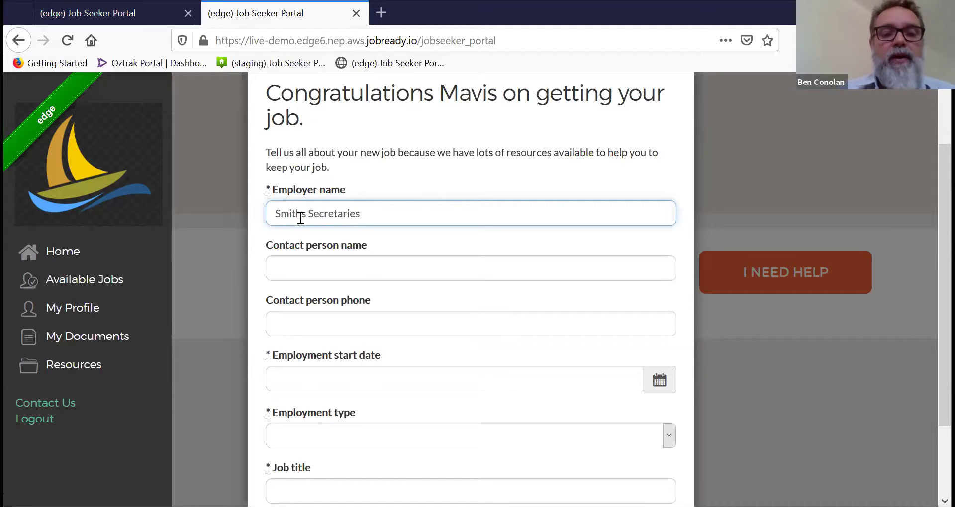
pyautogui.click(294, 261)
pyautogui.write('S')
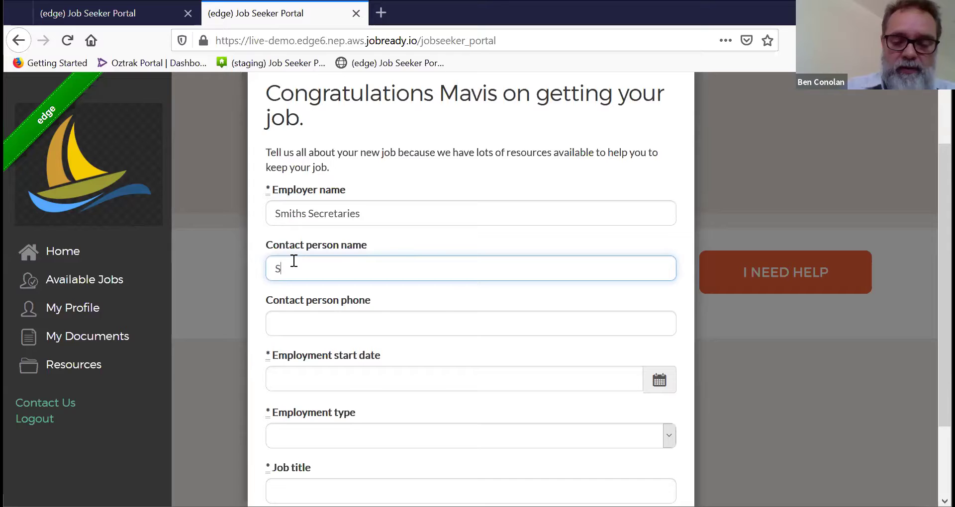
pyautogui.write('mith')
pyautogui.click(291, 324)
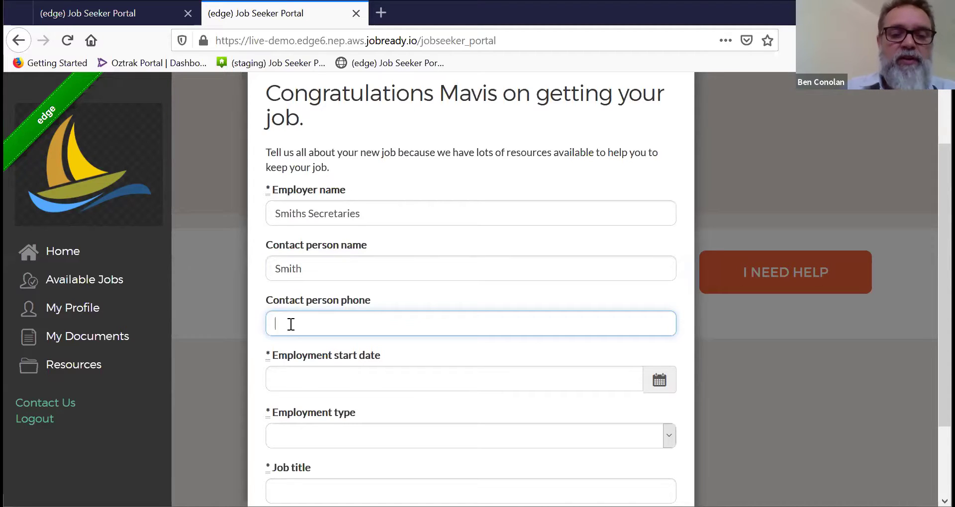
pyautogui.write('987969987')
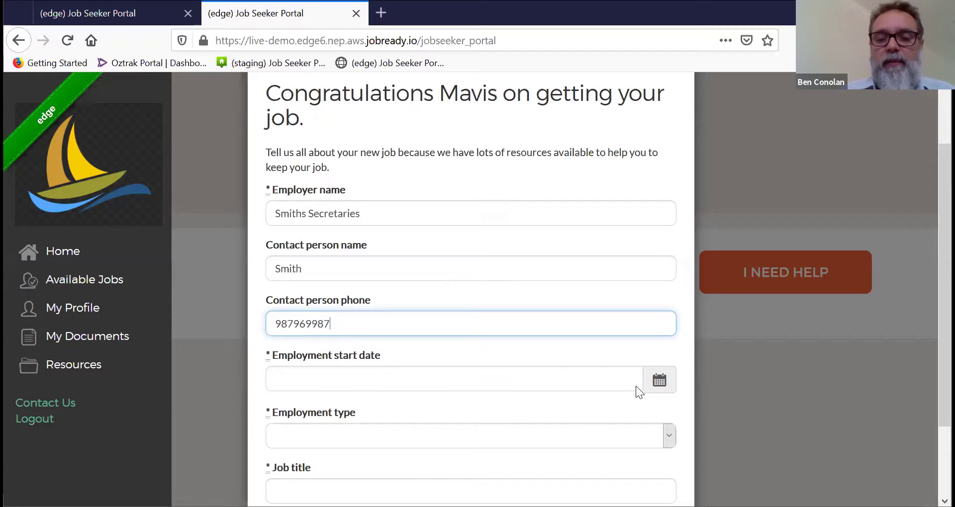
# Step: Set start date 20/04/2020, employment type Full Time, and job title Admin
pyautogui.click(657, 384)
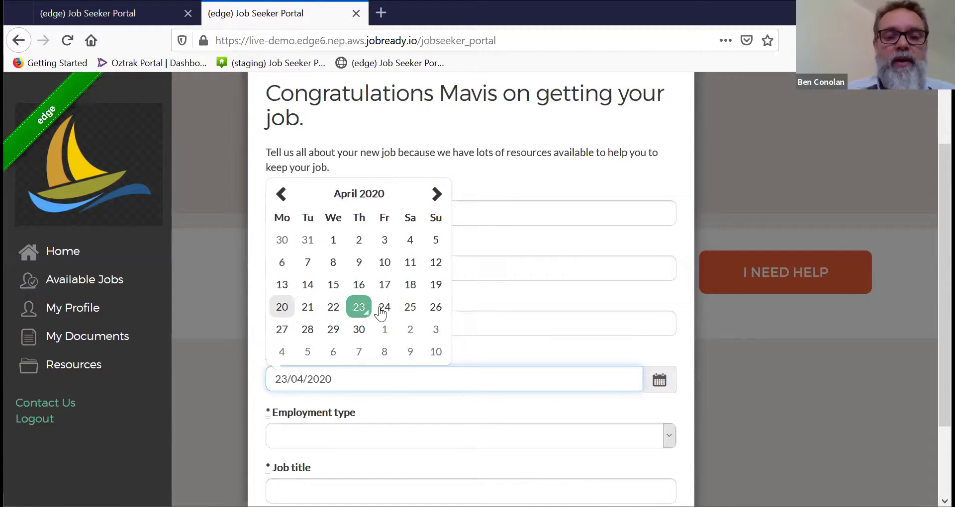
pyautogui.click(283, 307)
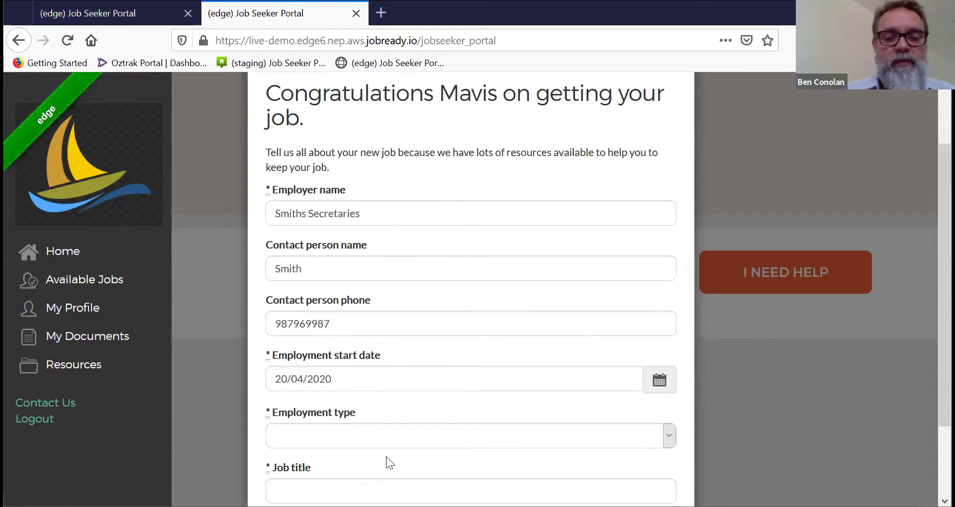
pyautogui.click(664, 436)
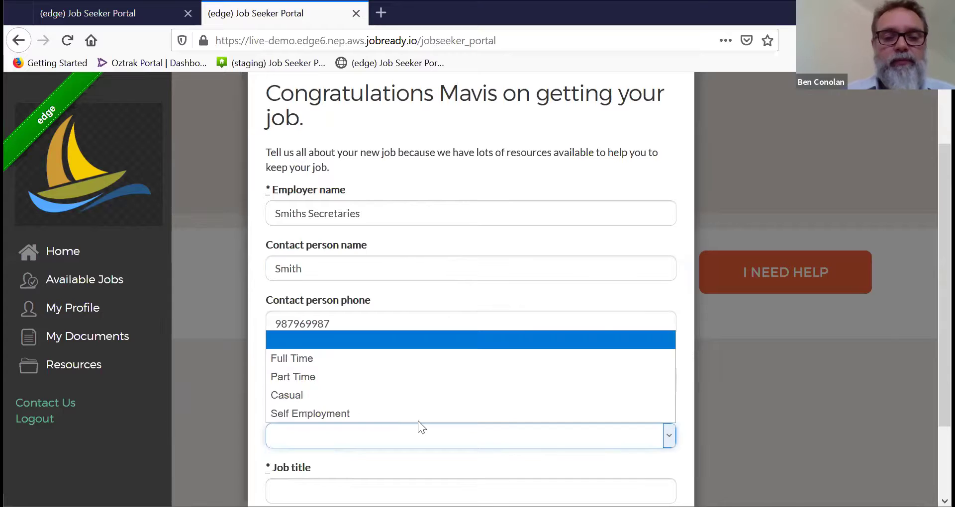
pyautogui.click(289, 357)
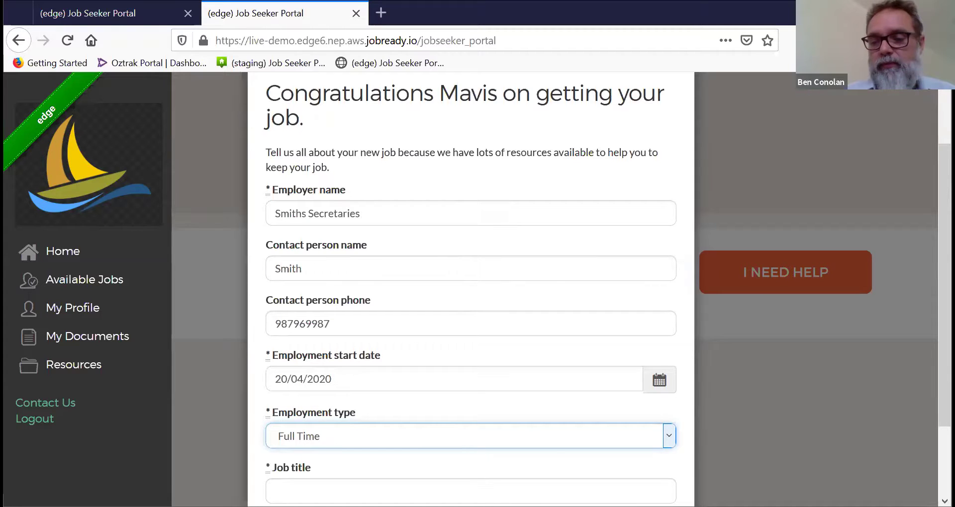
pyautogui.scroll(-2, 422, 405)
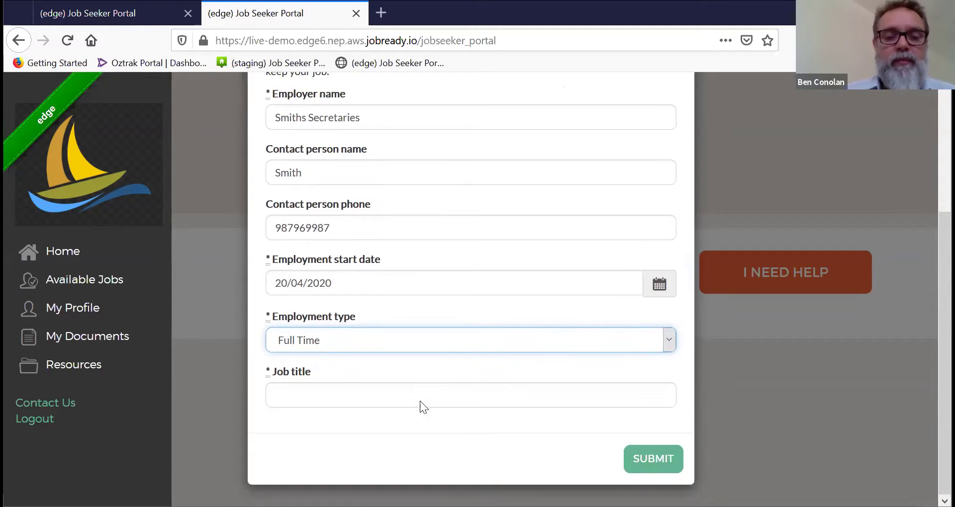
pyautogui.click(317, 393)
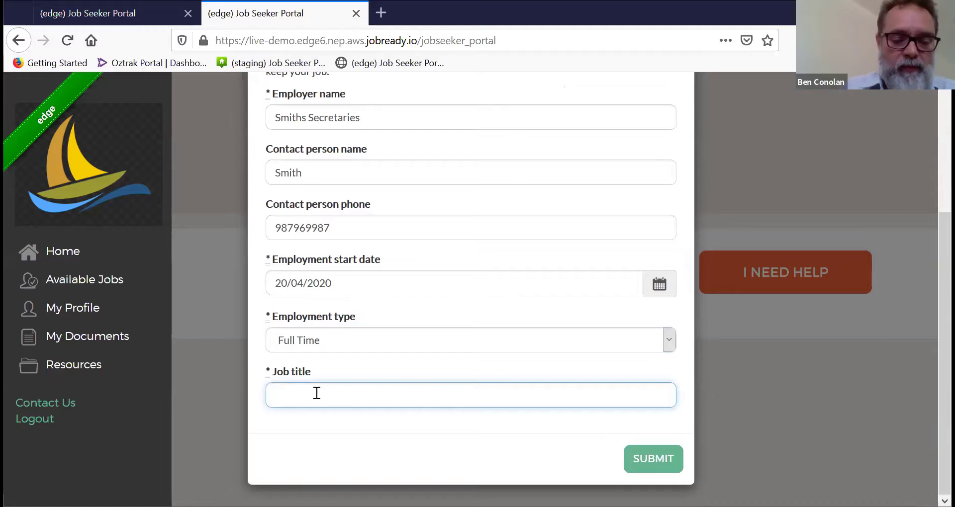
pyautogui.write('admin')
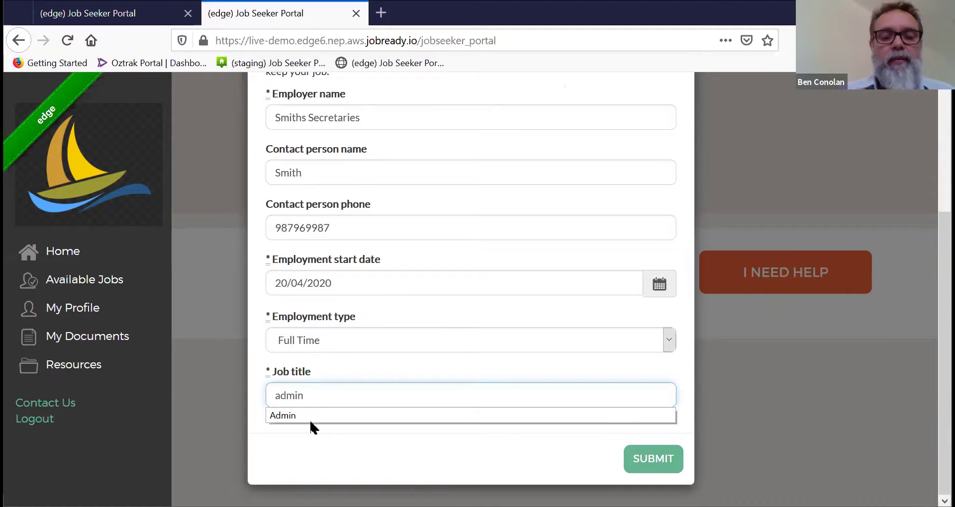
pyautogui.click(308, 413)
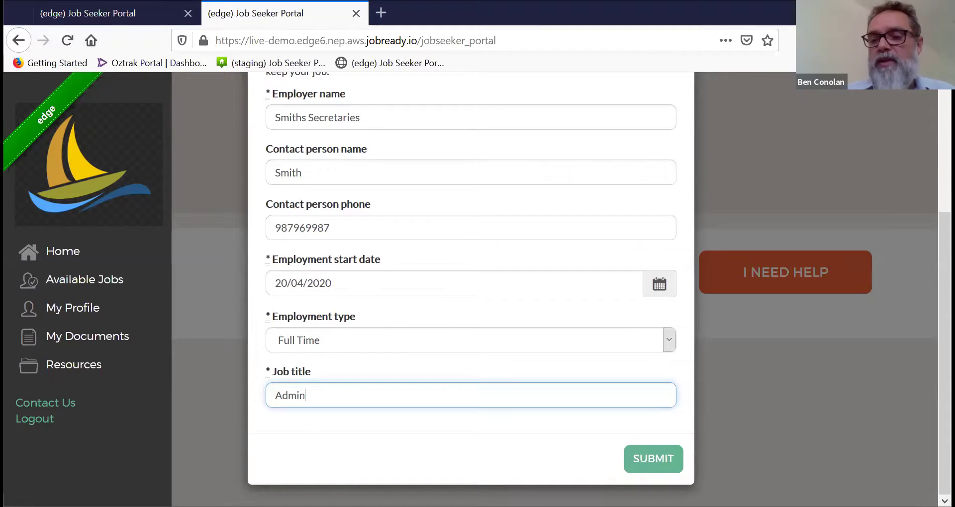
pyautogui.scroll(2, 470, 279)
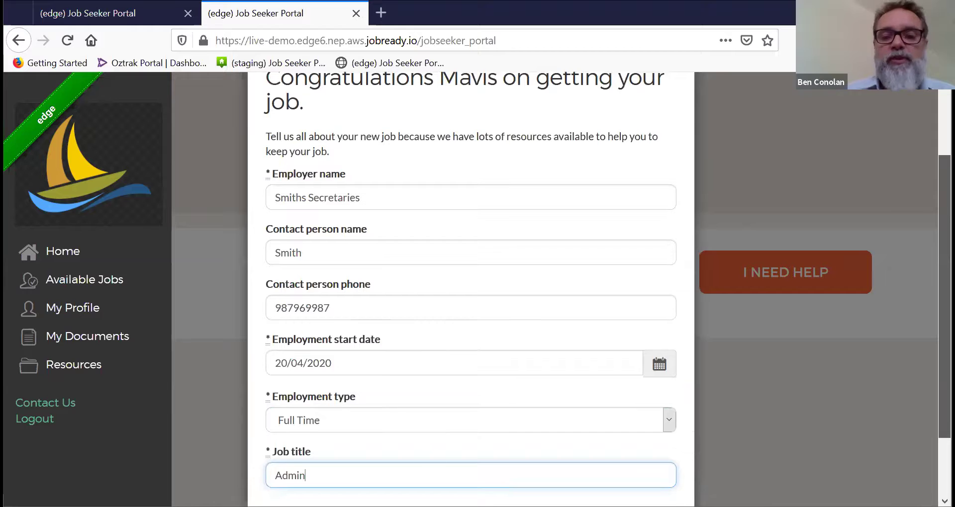
pyautogui.scroll(-2, 471, 278)
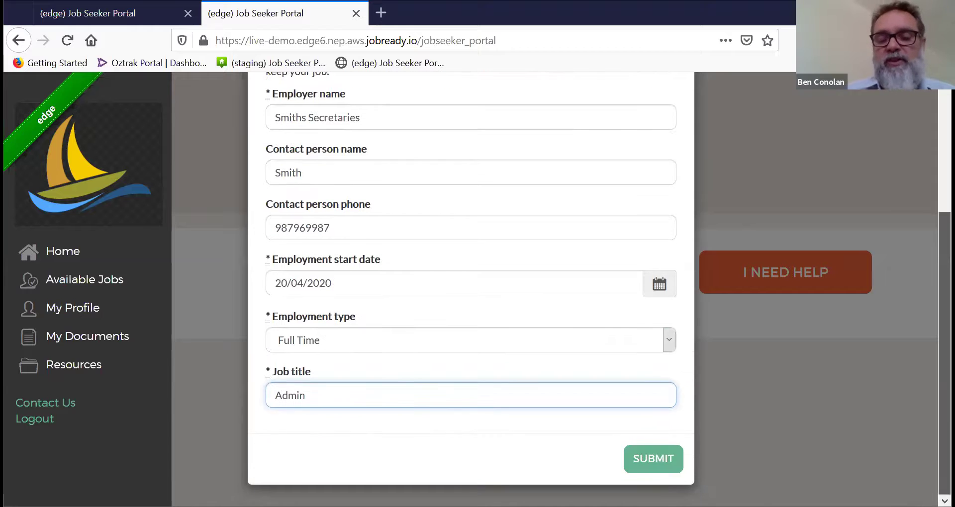
# Step: Submit the found-a-job form to reach the Congratulations page
pyautogui.click(666, 459)
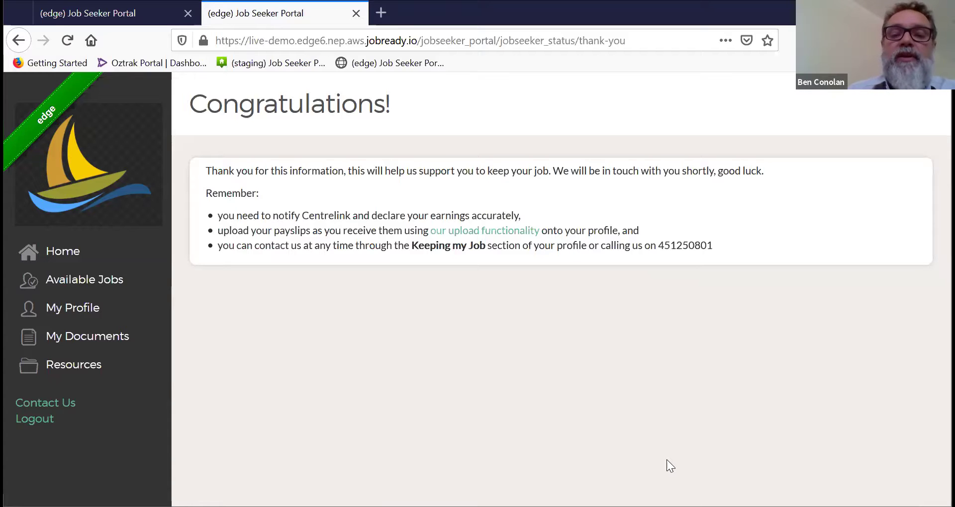
# Step: Review PAYSLIP.docx and the Privacy Documents table in My Documents, then go Home
pyautogui.click(514, 241)
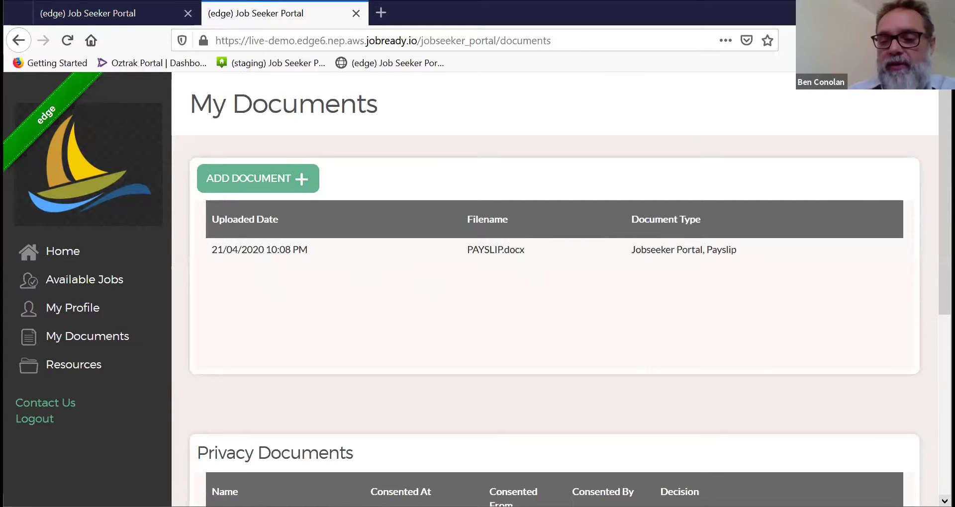
pyautogui.scroll(-4, 554, 299)
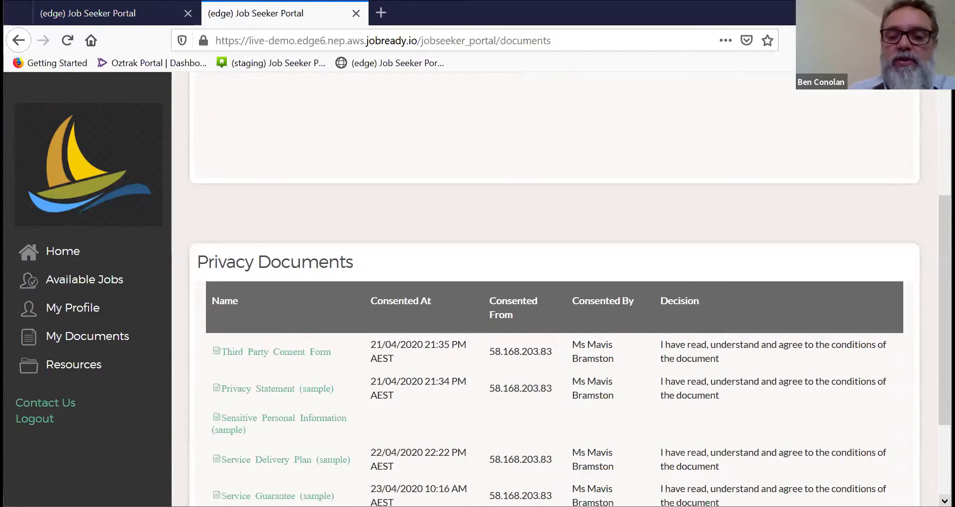
pyautogui.scroll(-3, 554, 298)
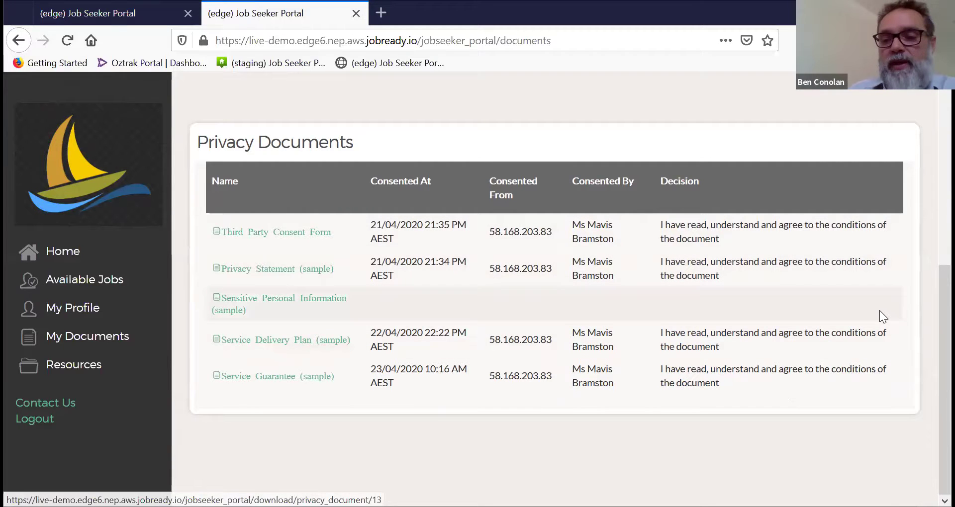
pyautogui.scroll(4, 880, 310)
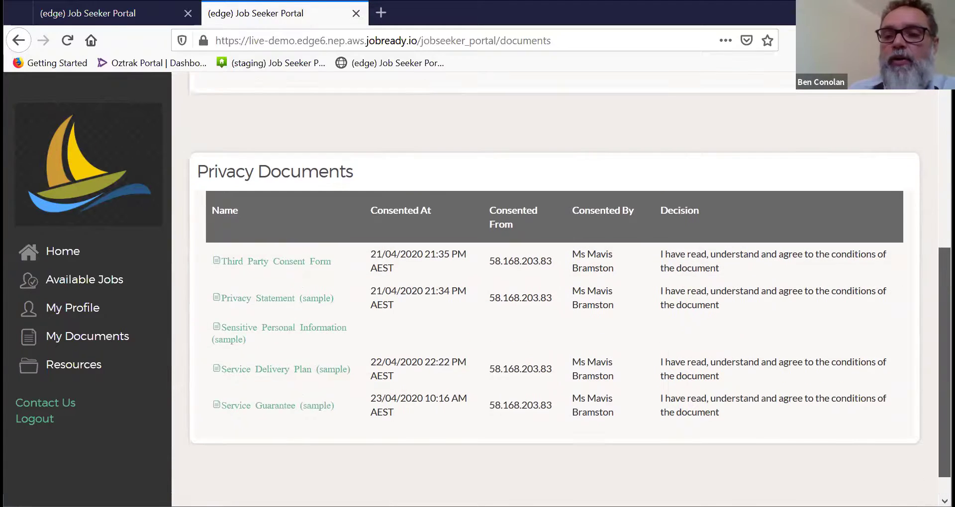
pyautogui.scroll(2, 561, 289)
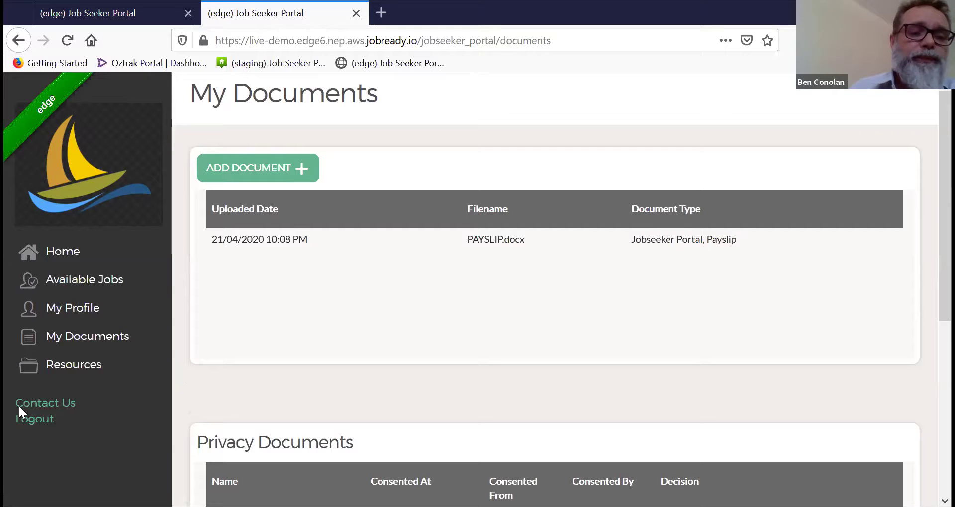
pyautogui.click(55, 260)
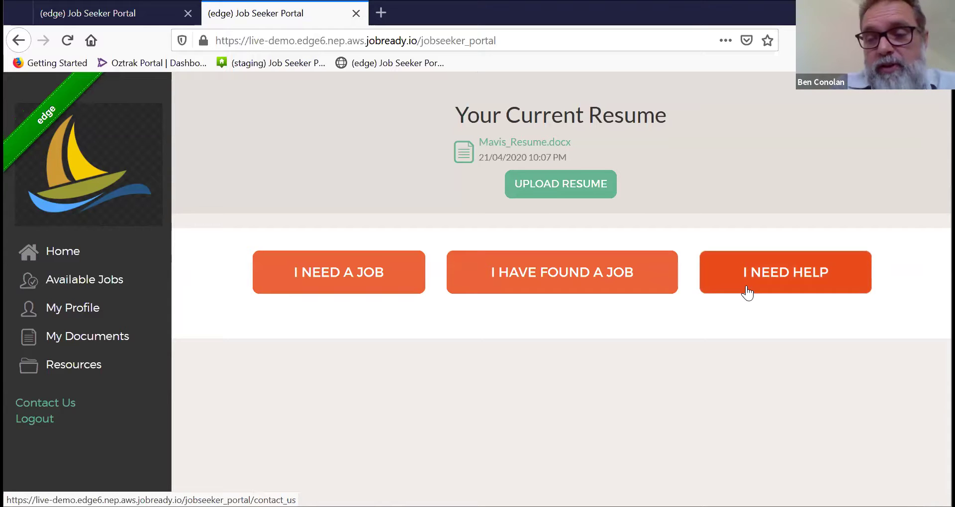
# Step: Send an 'I need assistance' enquiry saying 'I need some work boots'
pyautogui.click(748, 292)
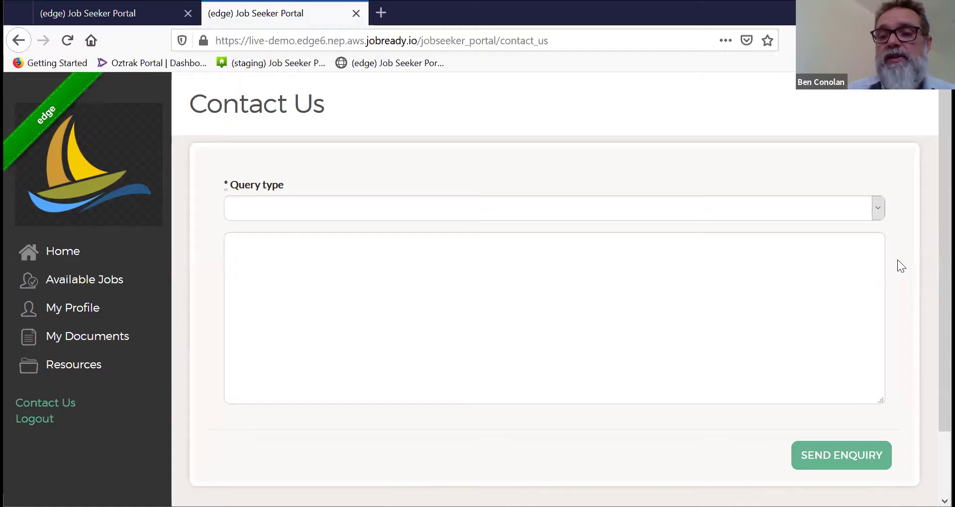
pyautogui.click(879, 210)
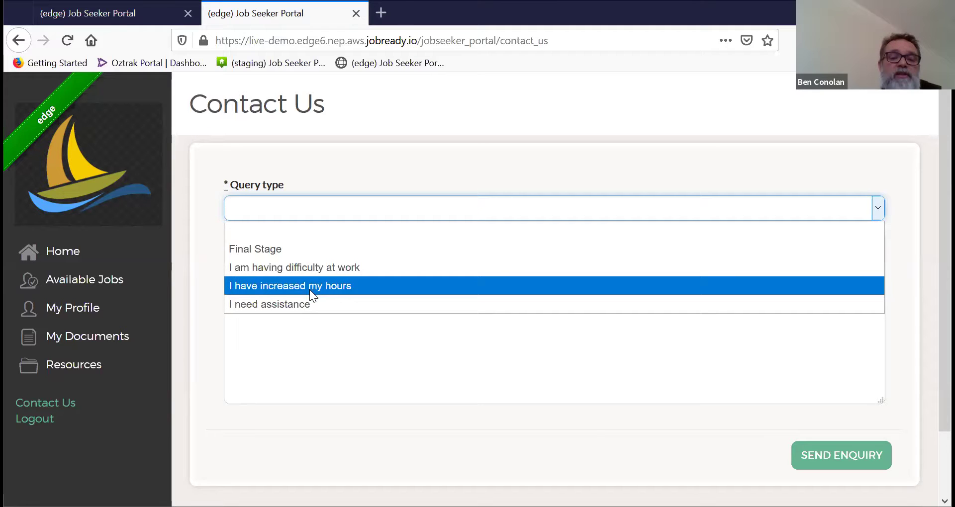
pyautogui.click(307, 305)
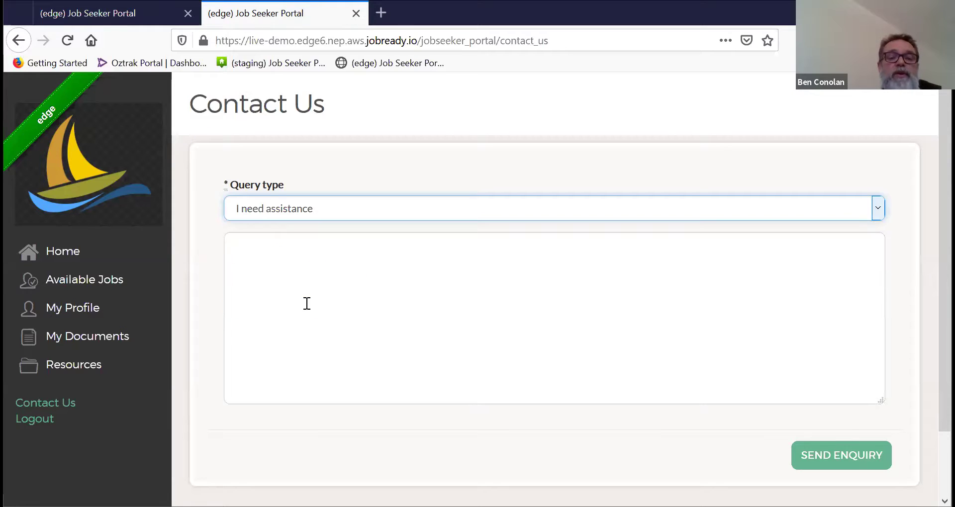
pyautogui.click(240, 247)
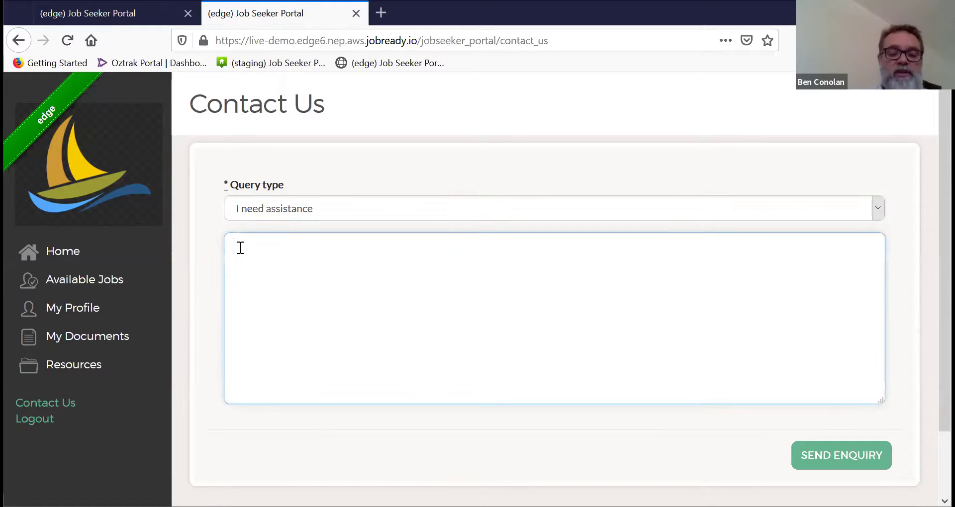
pyautogui.write('I')
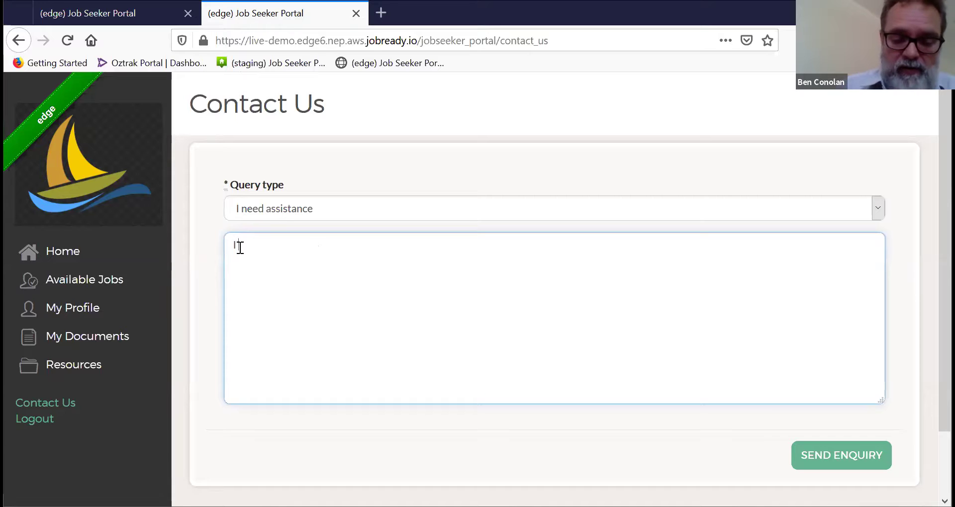
pyautogui.write(' need some w')
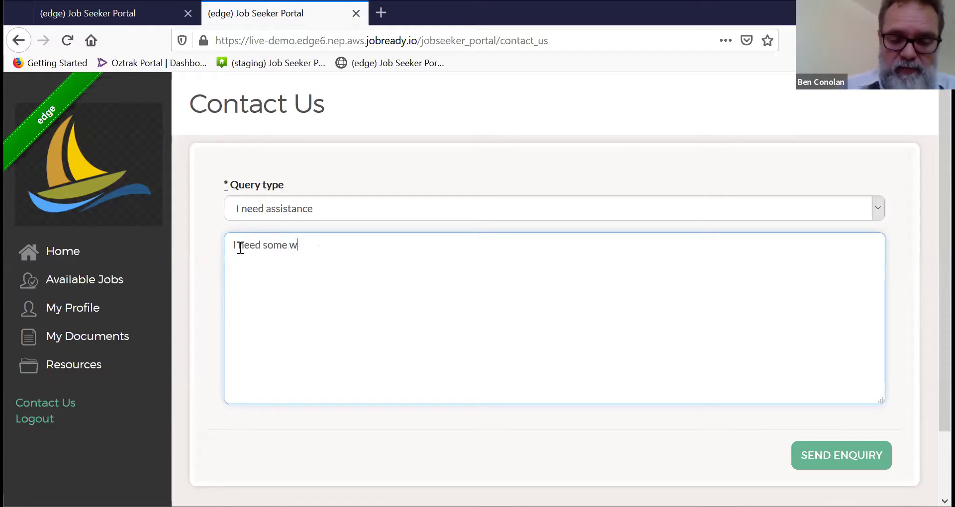
pyautogui.write('ork boots')
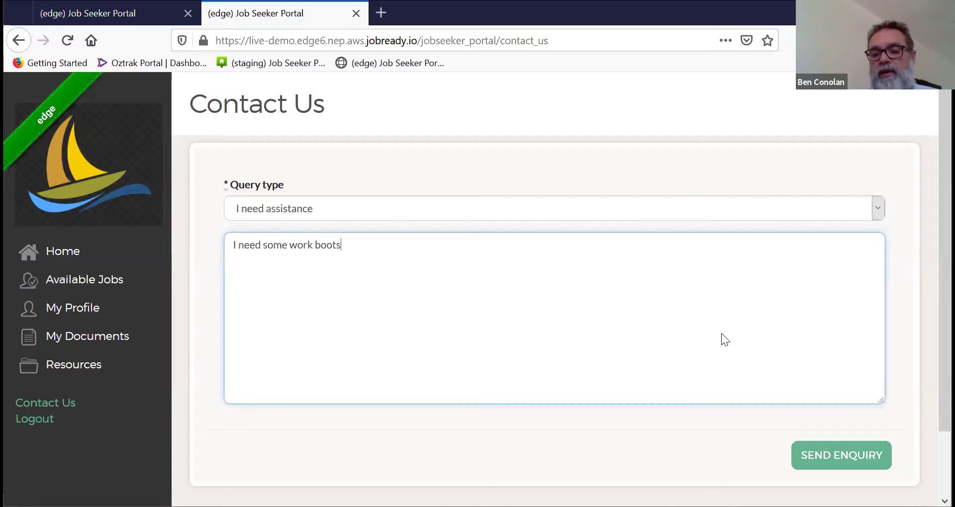
pyautogui.click(849, 456)
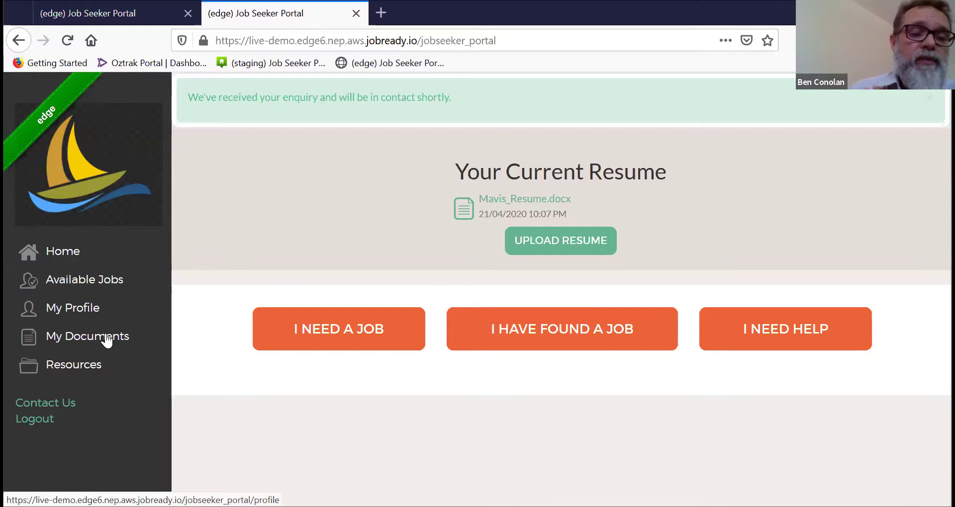
# Step: Browse My Profile, Available Jobs, My Documents and Resources, ending on the Contact Us form
pyautogui.click(91, 310)
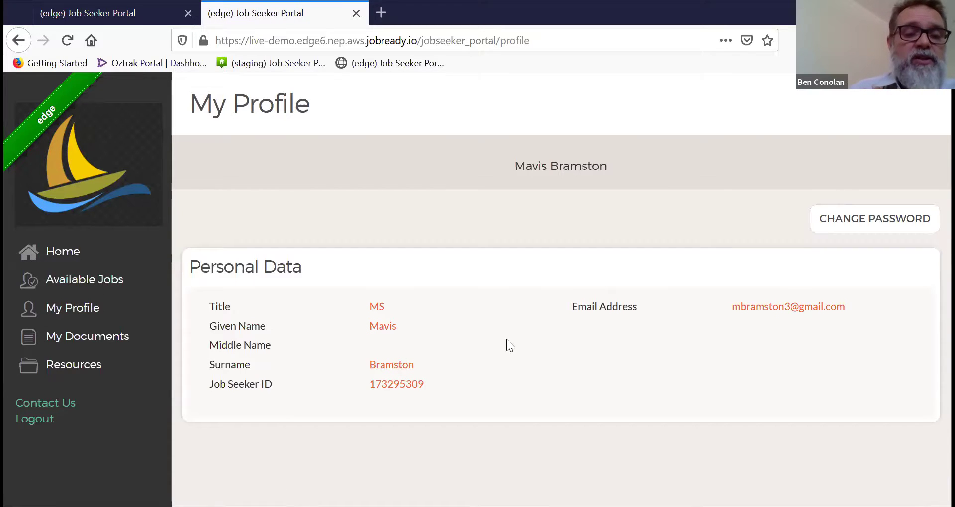
pyautogui.click(106, 286)
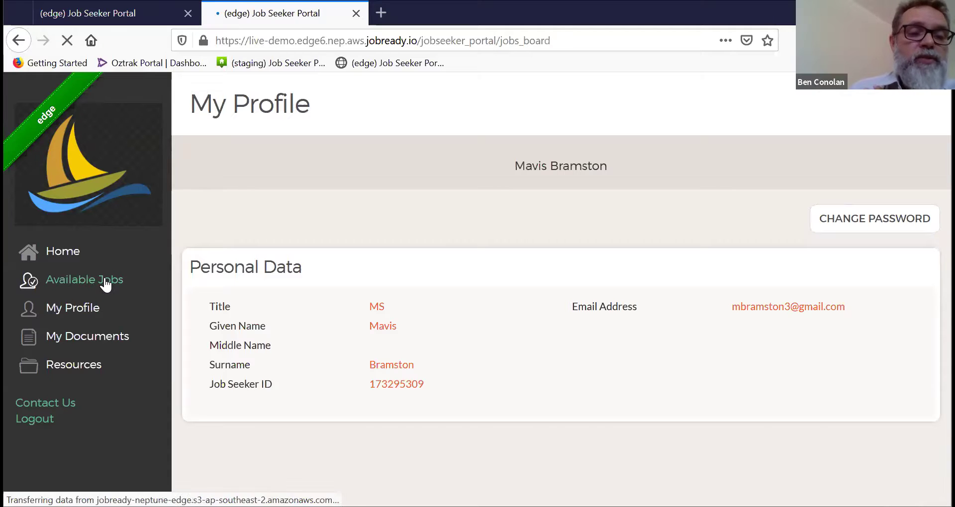
pyautogui.click(85, 340)
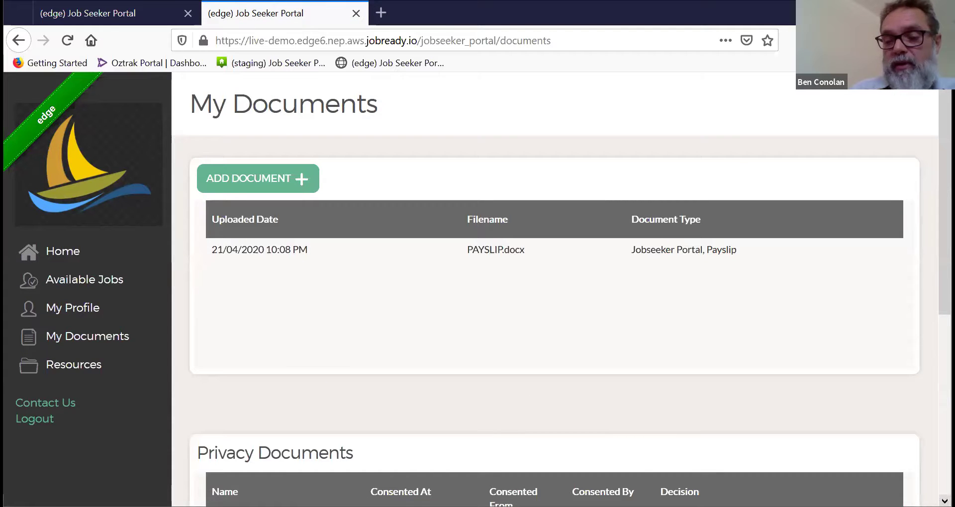
pyautogui.scroll(-6, 943, 501)
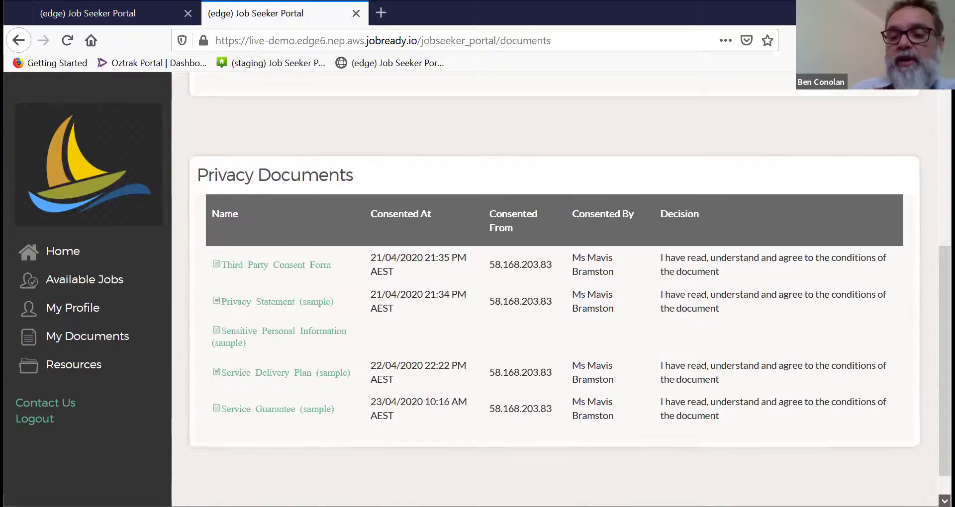
pyautogui.scroll(-1, 944, 501)
pyautogui.moveTo(944, 472); pyautogui.dragTo(945, 296)
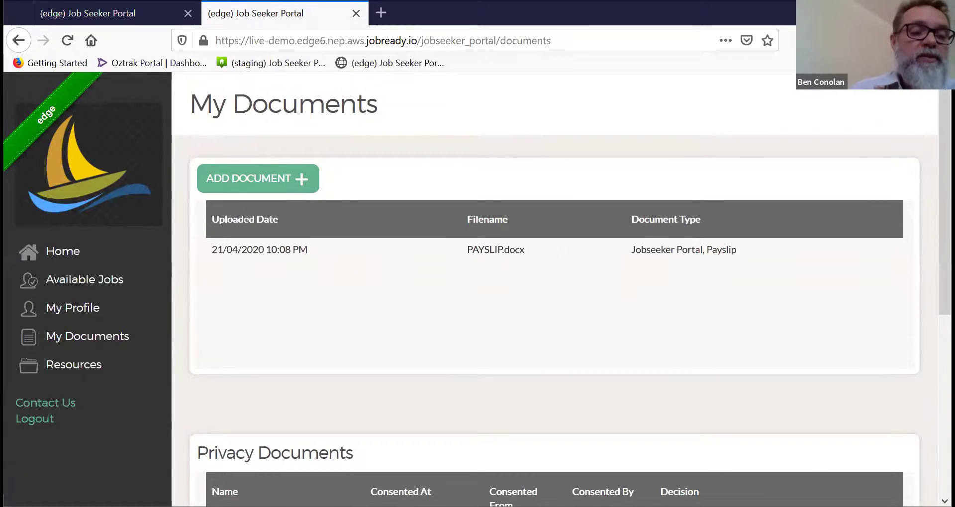
pyautogui.click(78, 371)
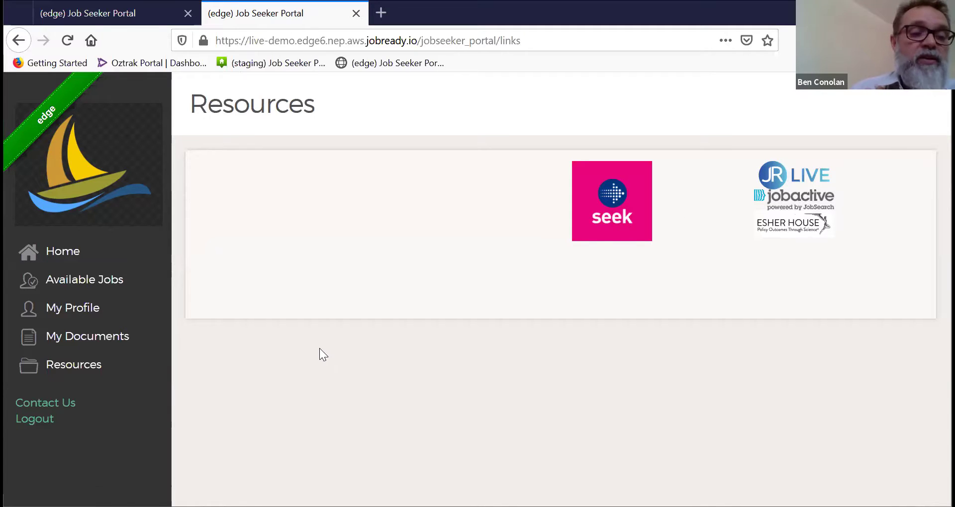
pyautogui.click(61, 412)
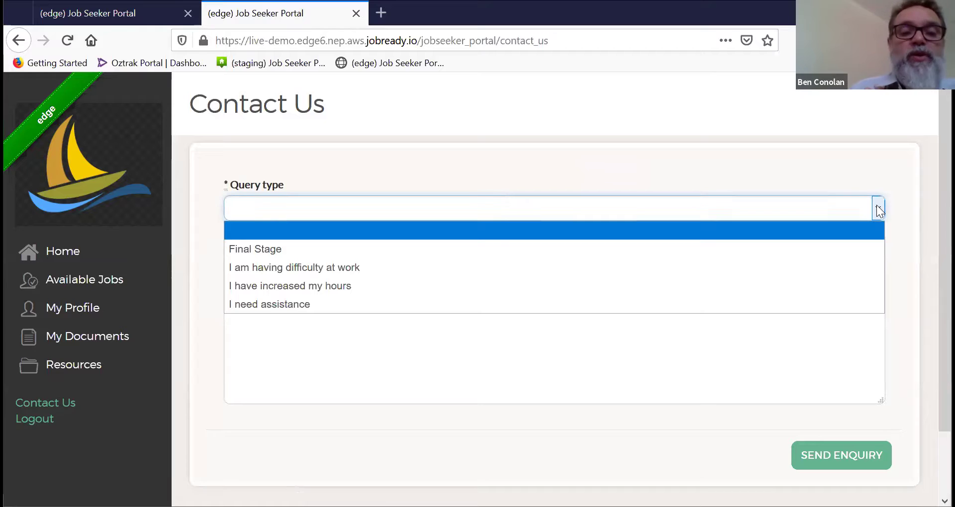
# Step: Dismiss the Query type choices without sending and go back to the portal Home page
pyautogui.click(899, 320)
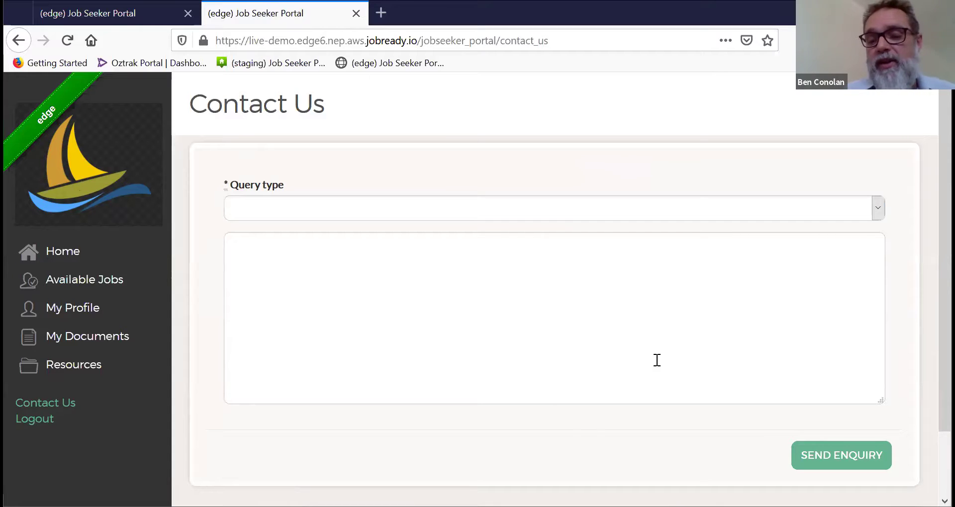
pyautogui.click(65, 260)
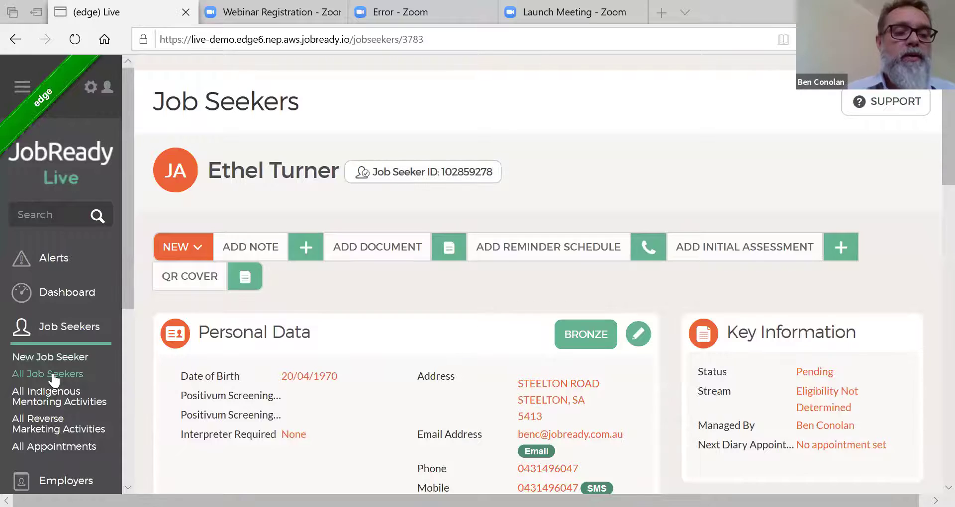
# Step: Open the first job seeker from All Job Seekers, then go to the staff Dashboard
pyautogui.click(53, 375)
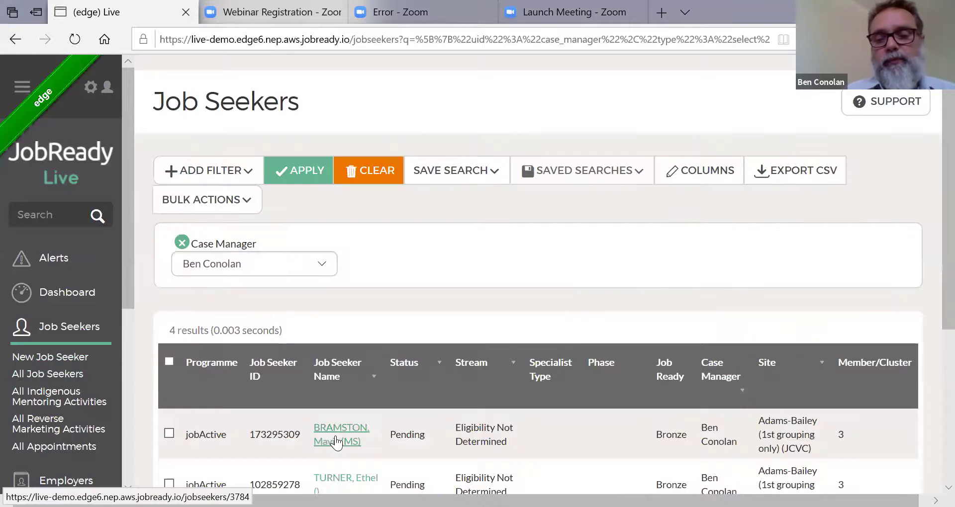
pyautogui.click(335, 436)
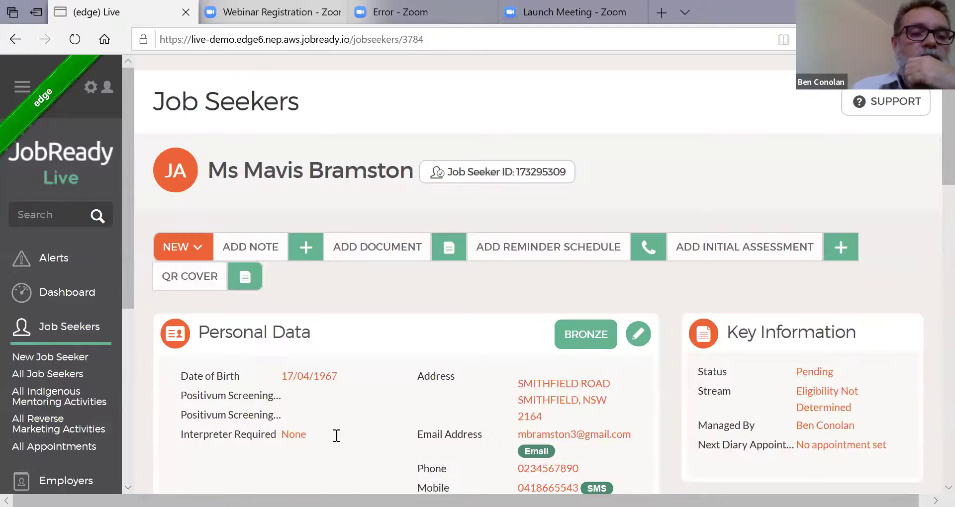
pyautogui.click(57, 299)
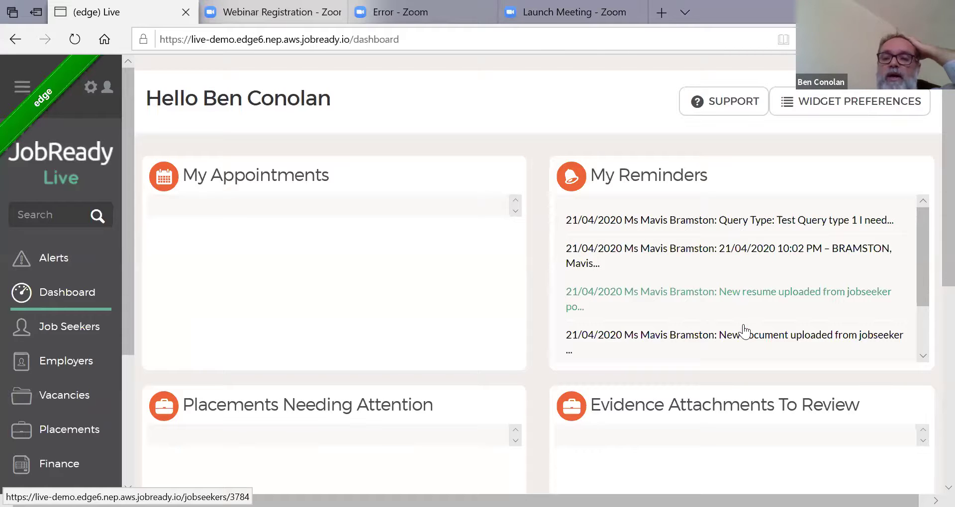
# Step: Open her record from the second My Reminders entry and scroll down to Portal Info
pyautogui.click(748, 252)
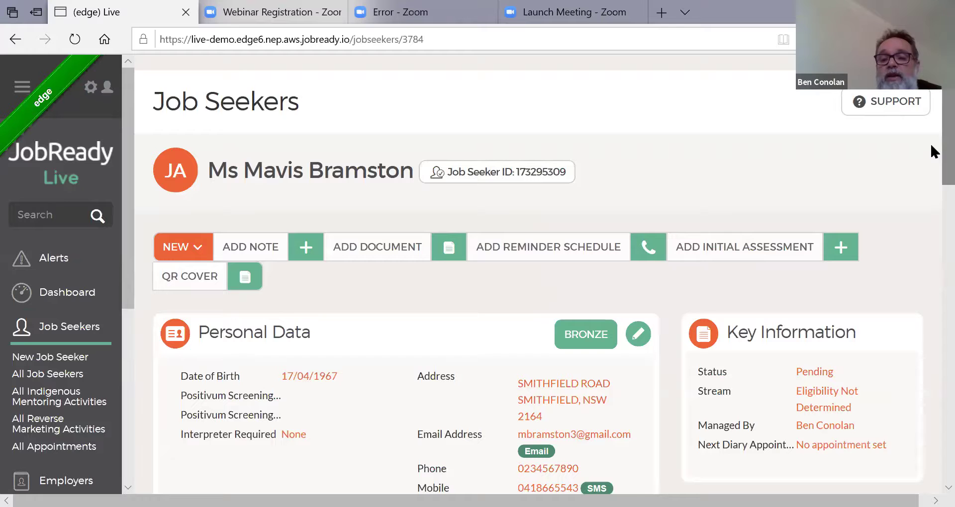
pyautogui.scroll(-2, 934, 281)
pyautogui.scroll(-10, 933, 281)
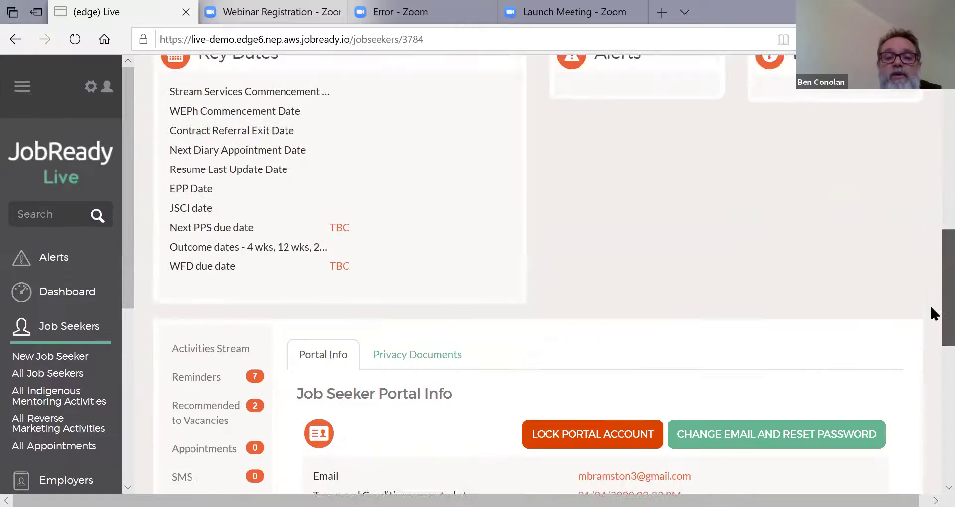
pyautogui.scroll(-1, 931, 359)
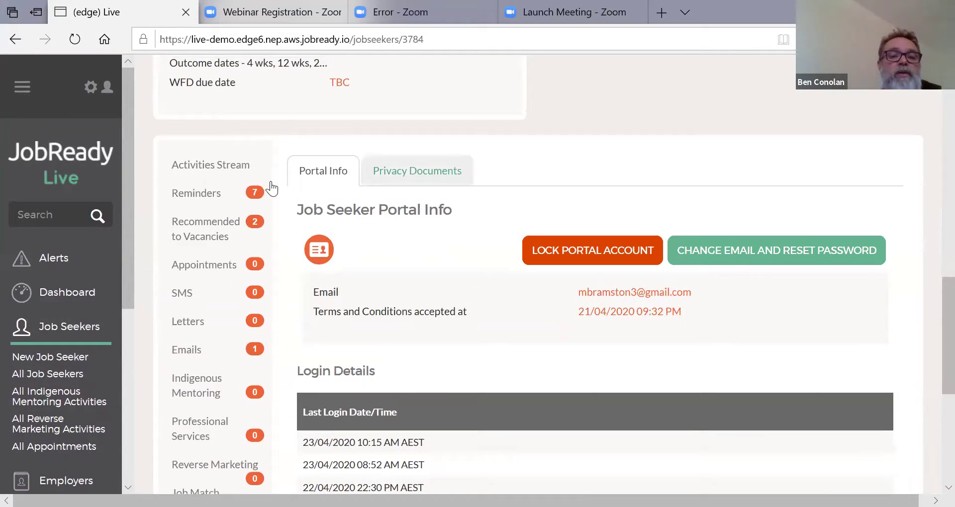
# Step: List her current reminders: the PAYSLIP.docx upload, Smiths Secretaries job notice and work-boots enquiry
pyautogui.click(221, 195)
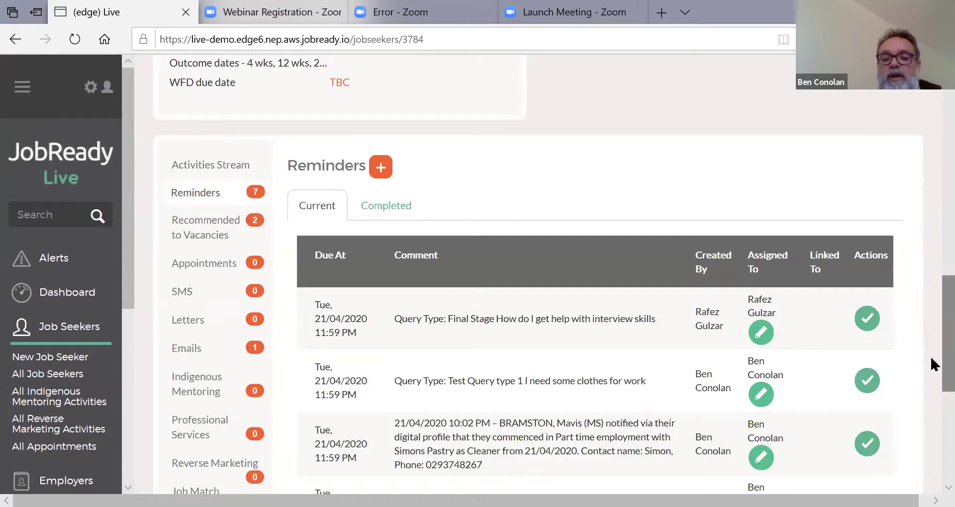
pyautogui.scroll(-4, 931, 407)
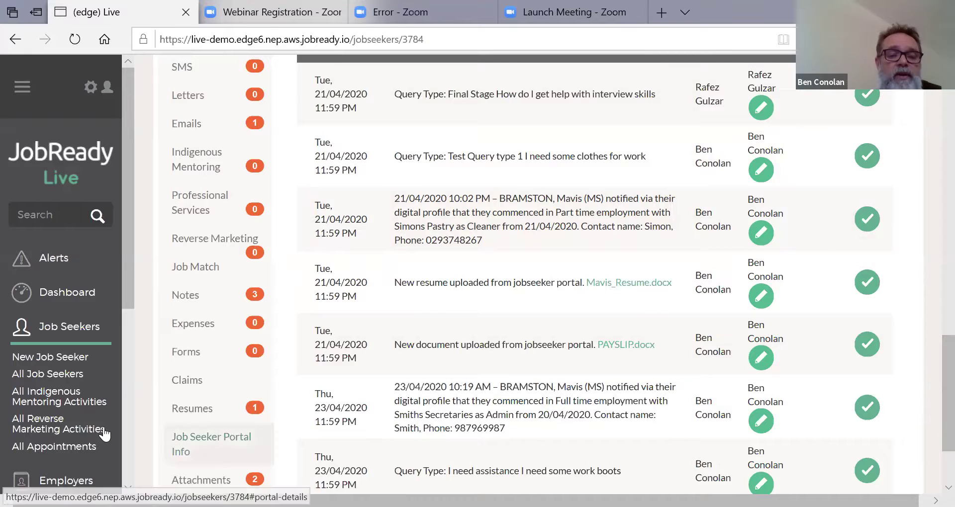
pyautogui.click(184, 446)
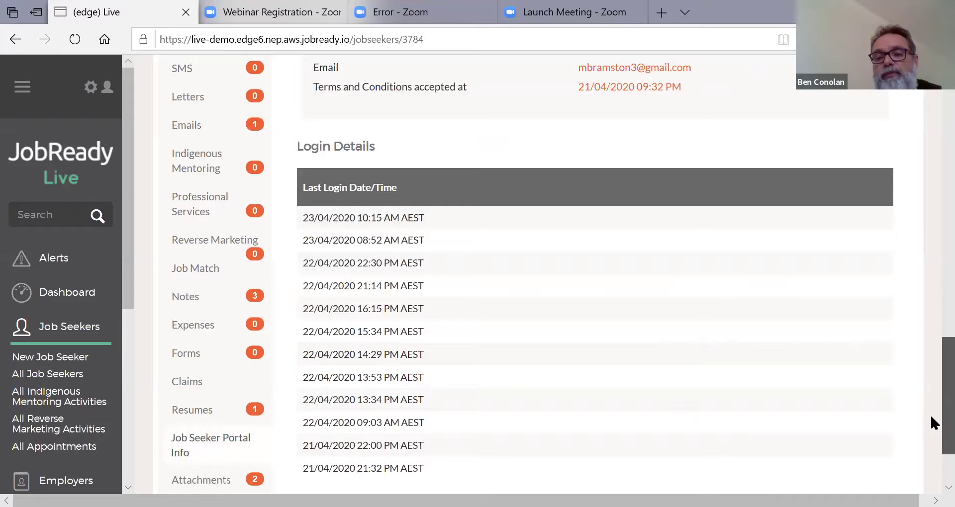
pyautogui.moveTo(932, 417); pyautogui.dragTo(931, 360)
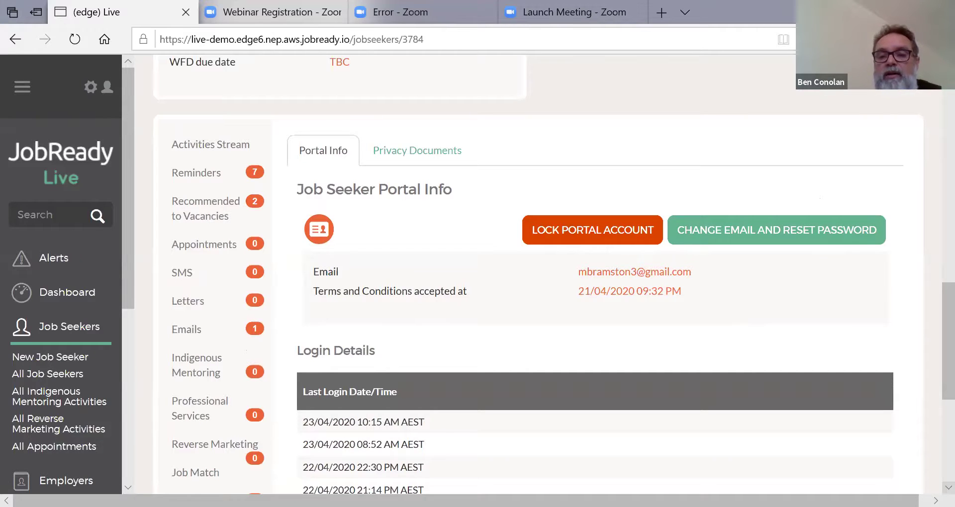
pyautogui.scroll(-6, 547, 276)
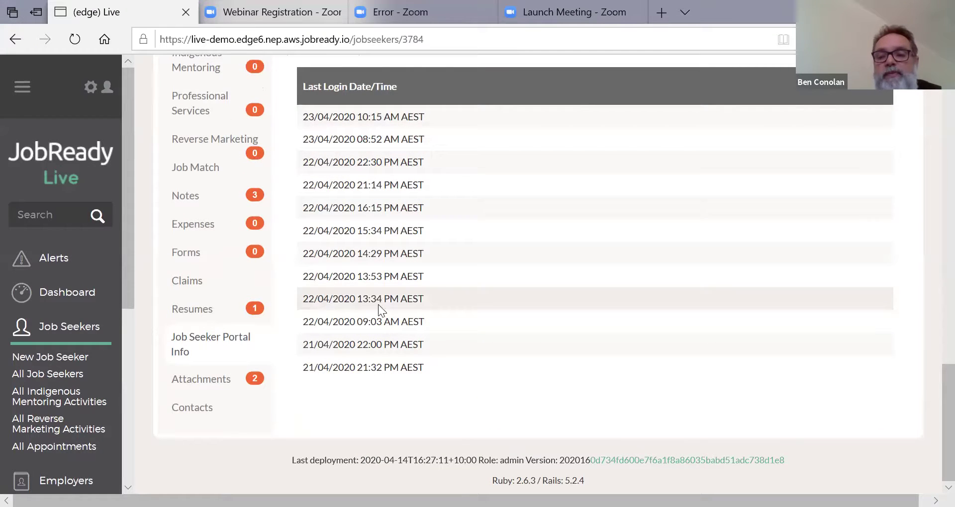
pyautogui.scroll(5, 929, 379)
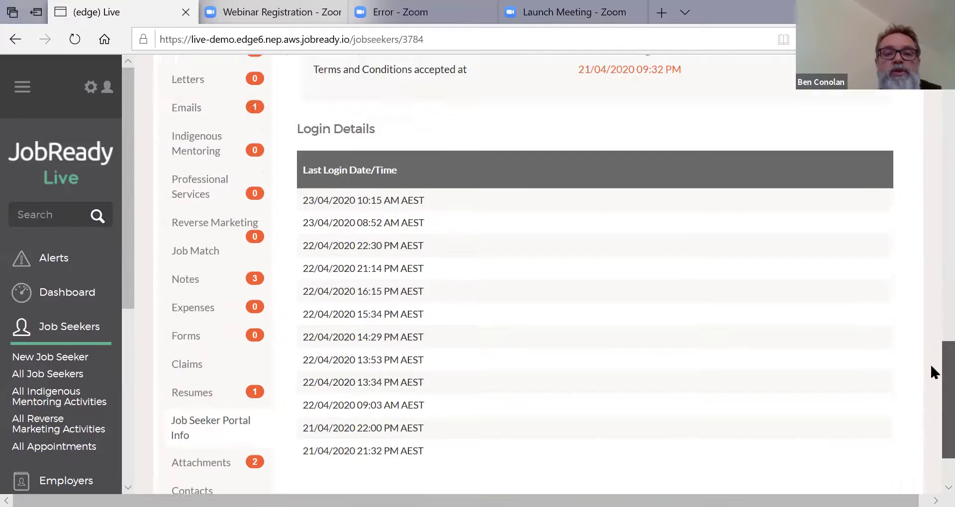
pyautogui.scroll(1, 932, 333)
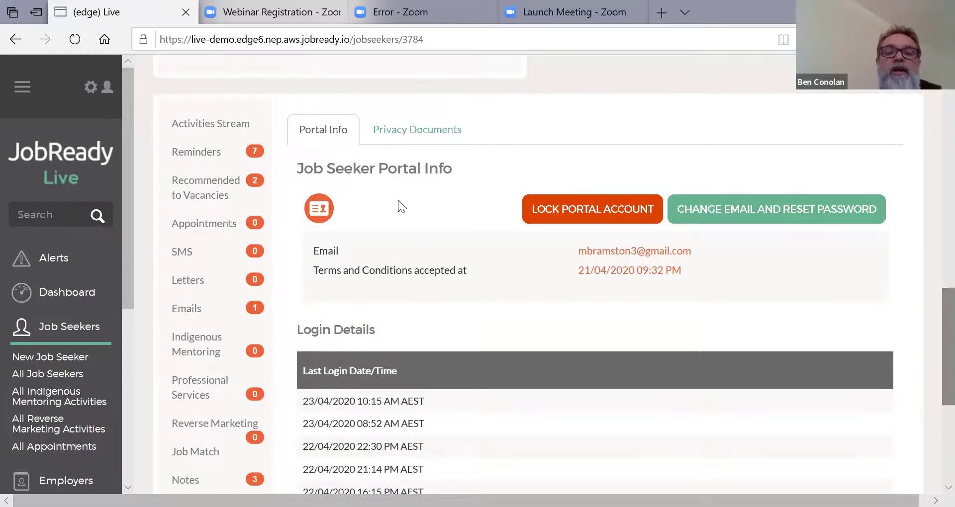
# Step: Review the Privacy Documents consents: four agreed 21/04–23/04/2020, Sensitive Personal Information pending
pyautogui.click(404, 139)
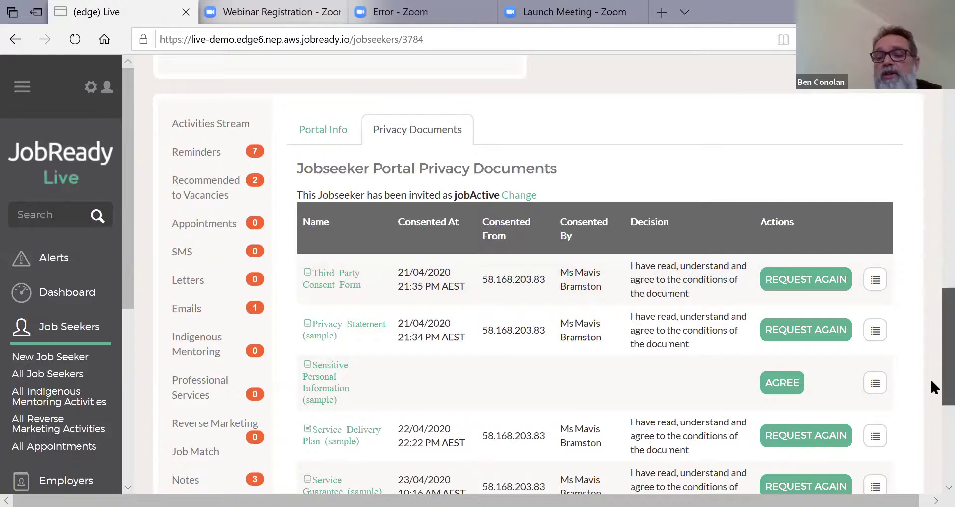
pyautogui.scroll(-3, 929, 417)
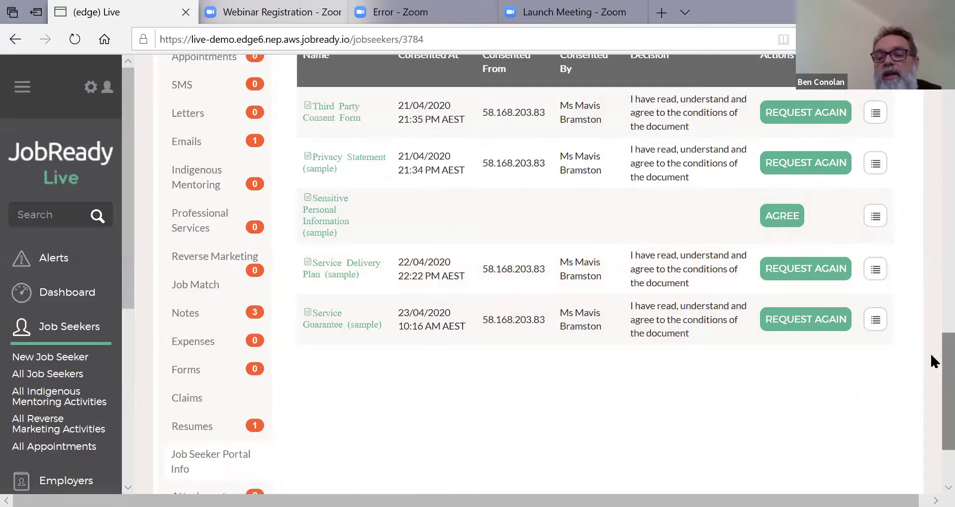
pyautogui.scroll(2, 929, 319)
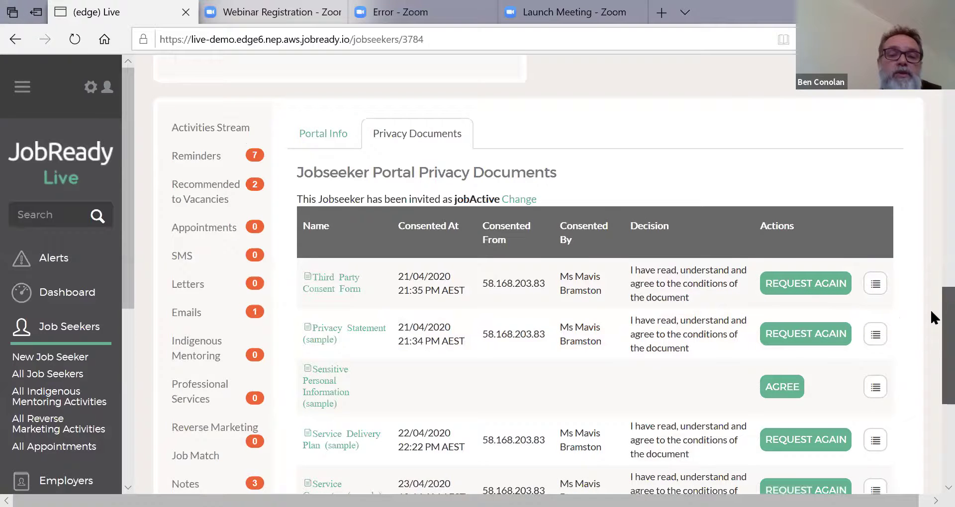
pyautogui.scroll(-2, 930, 336)
pyautogui.scroll(-2, 931, 364)
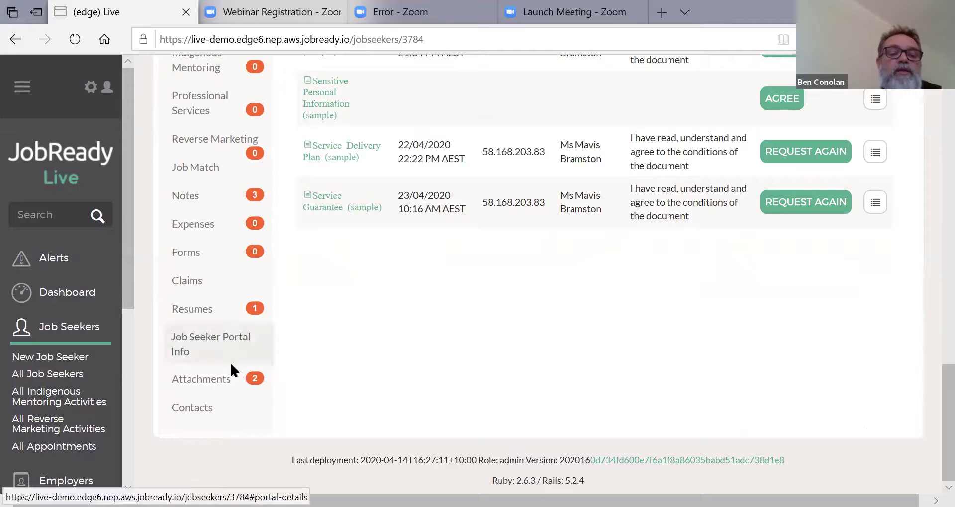
# Step: Show the Attachments table with PAYSLIP.docx and the system-generated third-party consent form PDF
pyautogui.click(217, 386)
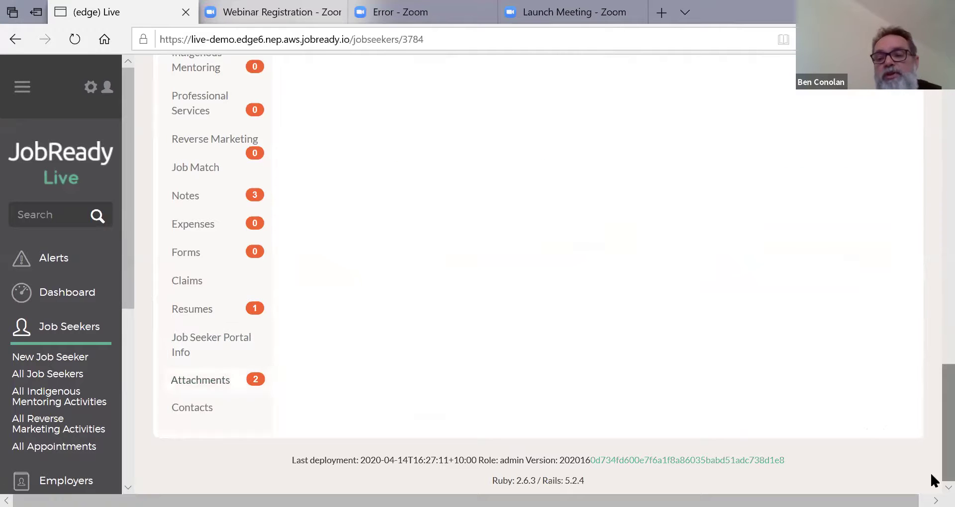
pyautogui.moveTo(931, 459); pyautogui.dragTo(931, 392)
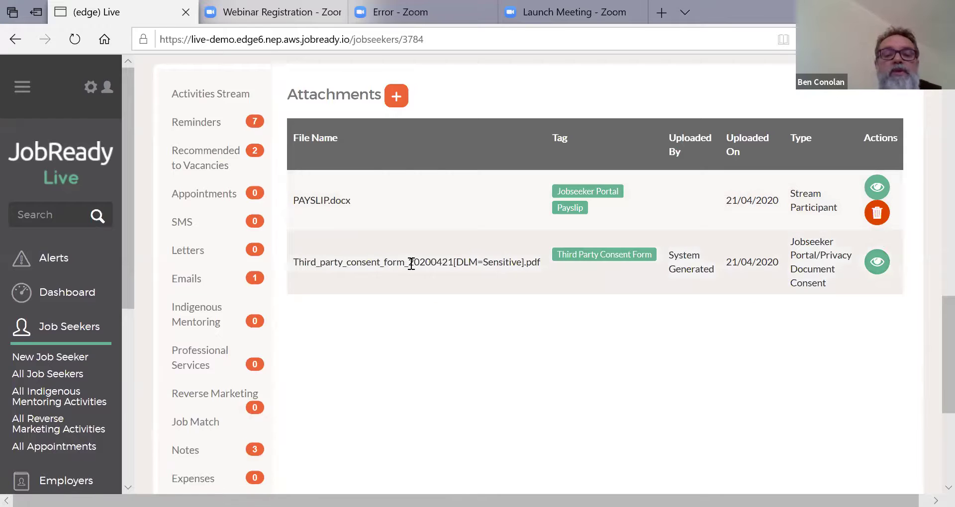
# Step: Read the 2-page prefilled Third Party Consent Form PDF in Edge, then return to the Live tab
pyautogui.click(877, 262)
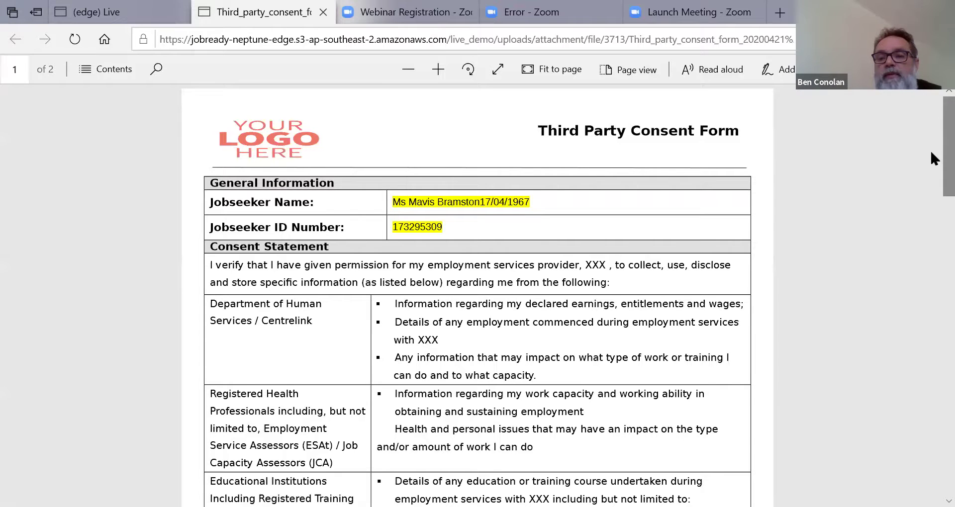
pyautogui.scroll(-3, 930, 169)
pyautogui.scroll(-8, 931, 201)
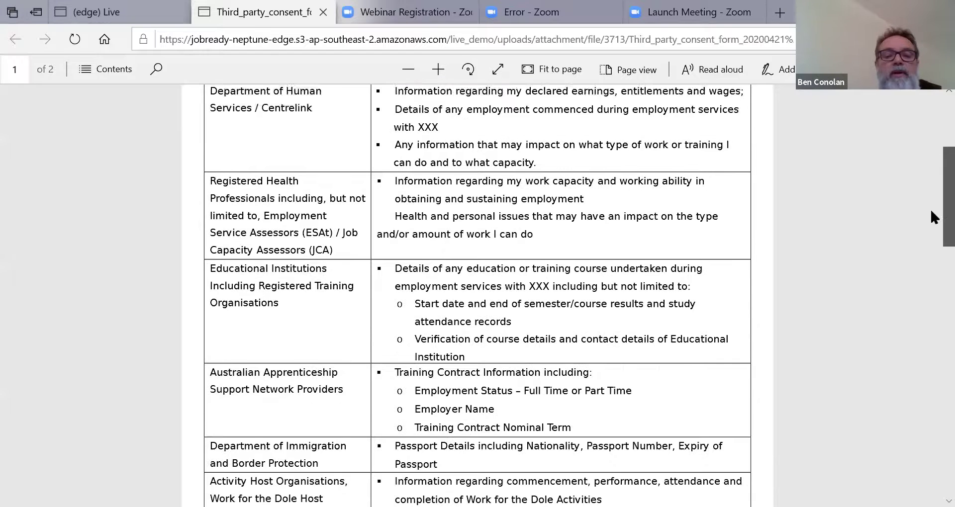
pyautogui.scroll(-15, 932, 277)
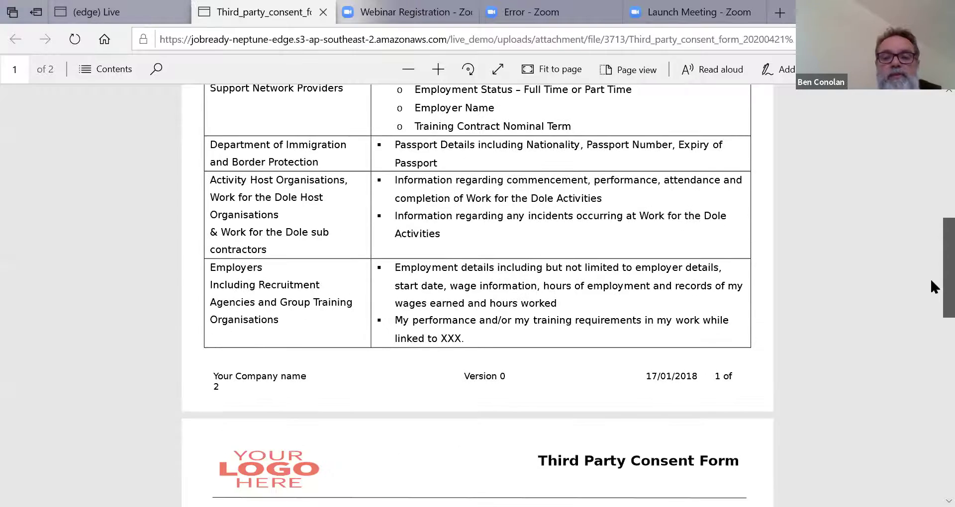
pyautogui.scroll(-2, 931, 414)
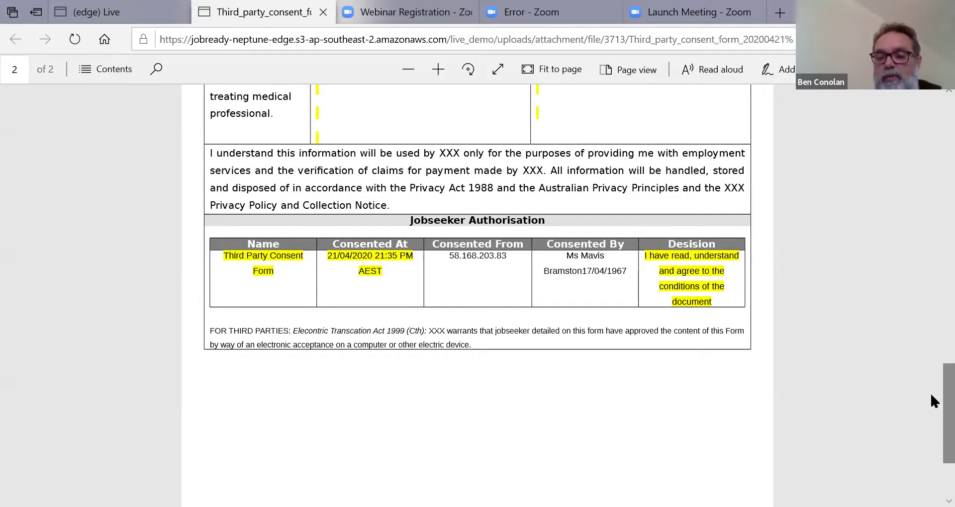
pyautogui.moveTo(931, 395); pyautogui.dragTo(931, 115)
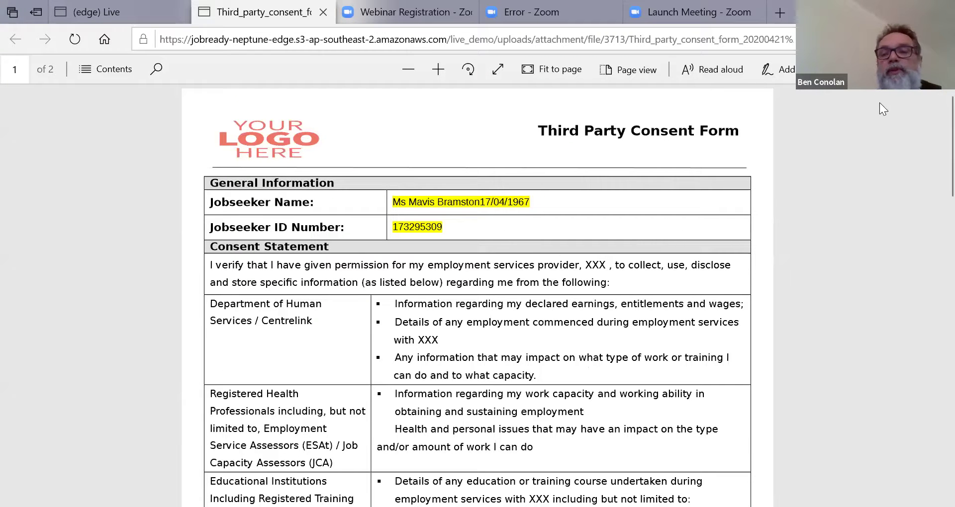
pyautogui.moveTo(930, 149)
pyautogui.mouseDown()
pyautogui.moveTo(931, 219)
pyautogui.moveTo(932, 154)
pyautogui.mouseUp()
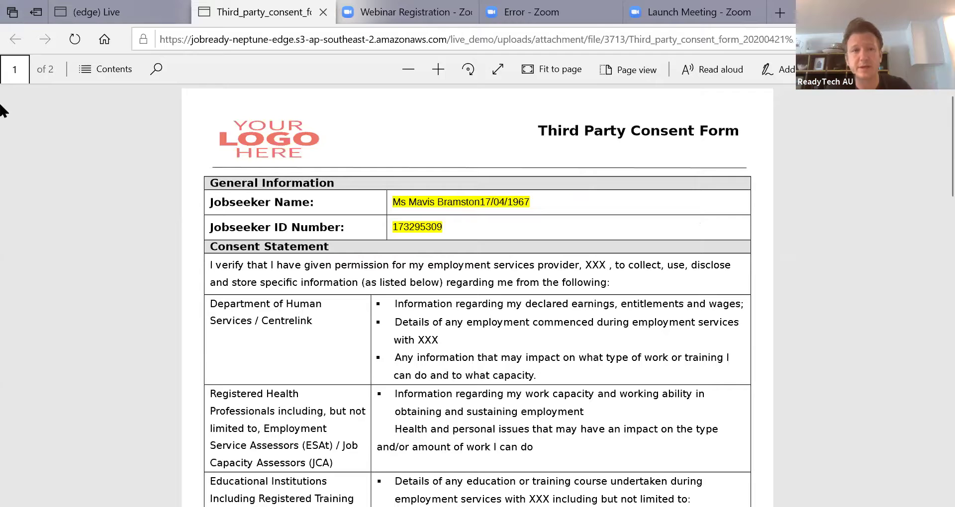
pyautogui.click(137, 14)
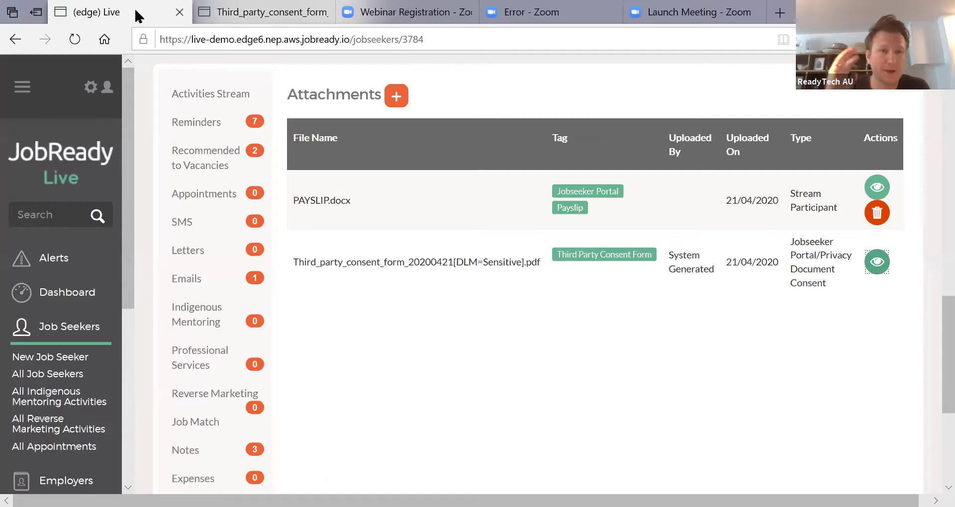
# Step: Scroll the sidebar and expand Vacancies to show Jobs Board, All Vacancies, All Referrals and Recommendations
pyautogui.moveTo(123, 297); pyautogui.dragTo(119, 382)
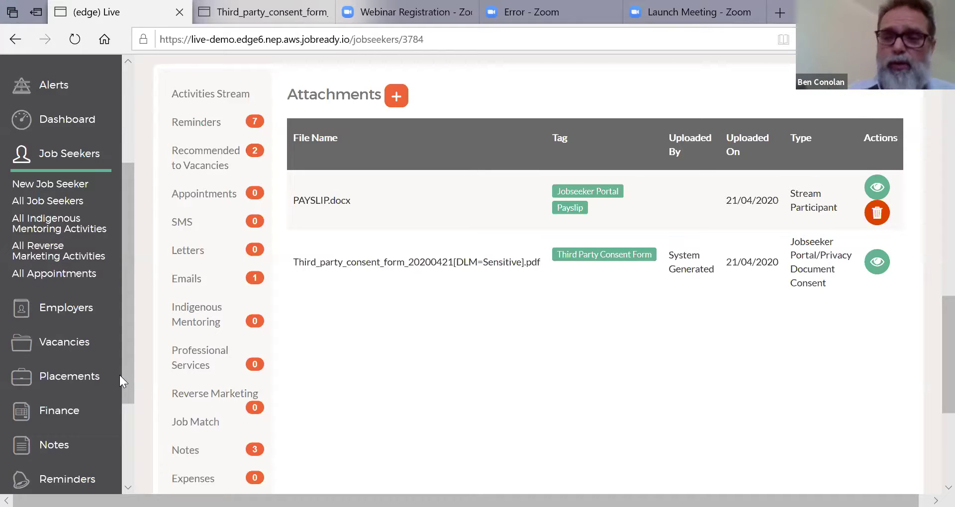
pyautogui.click(64, 348)
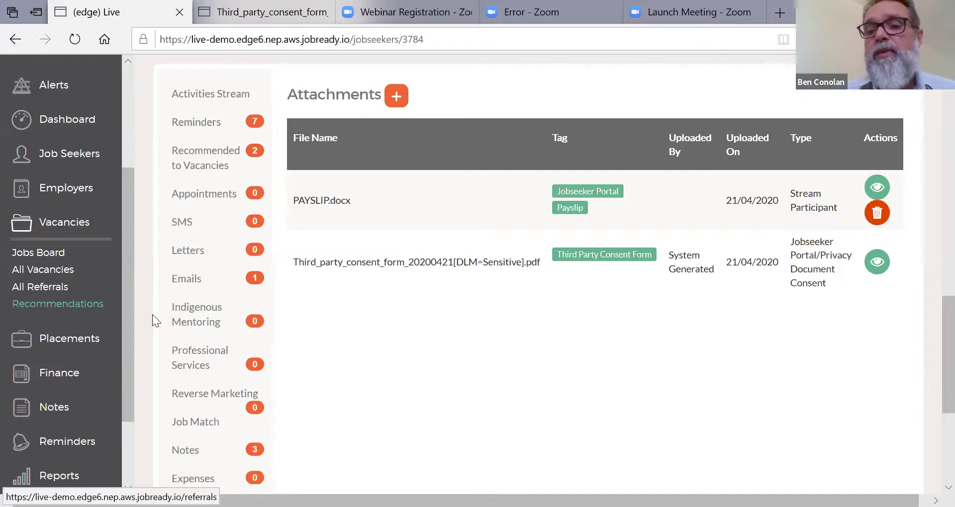
# Step: Open Recommendations, view the Payroll Officer result form, and close it unchanged
pyautogui.click(49, 306)
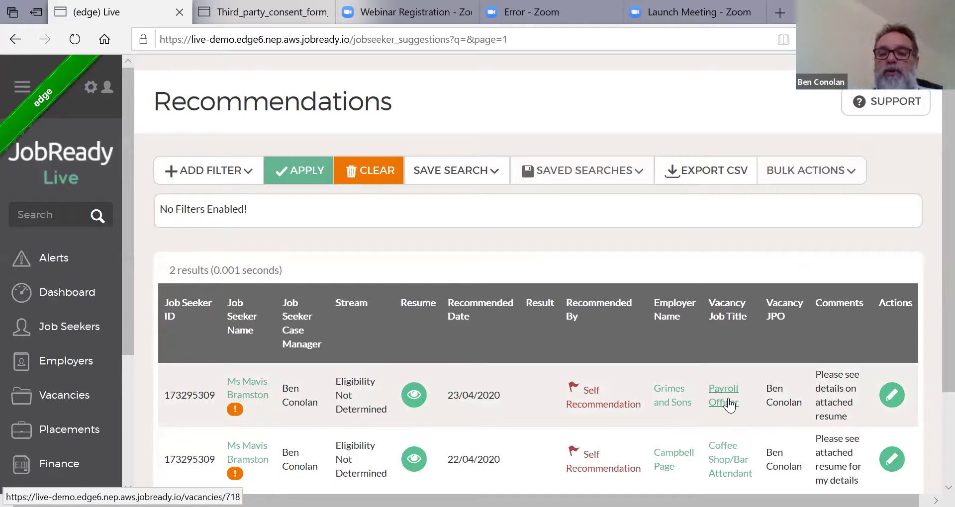
pyautogui.click(891, 398)
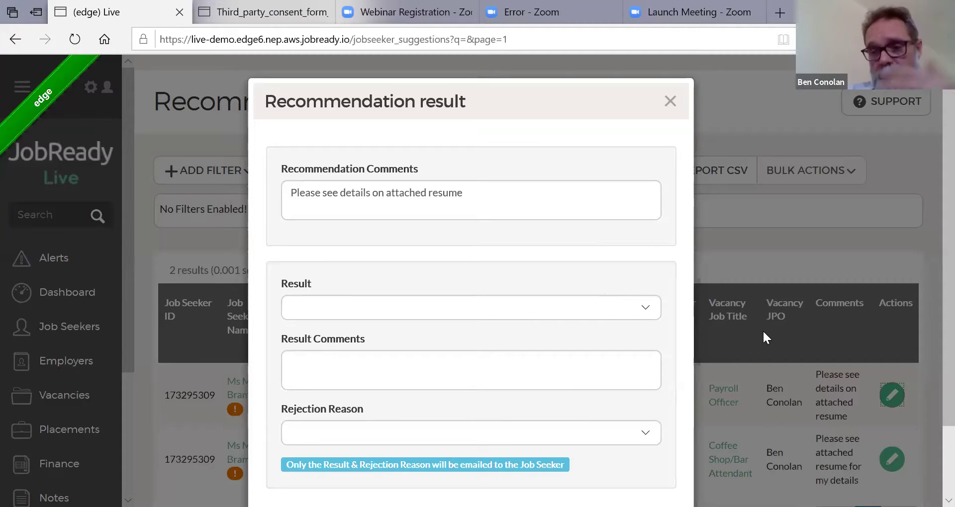
pyautogui.click(676, 102)
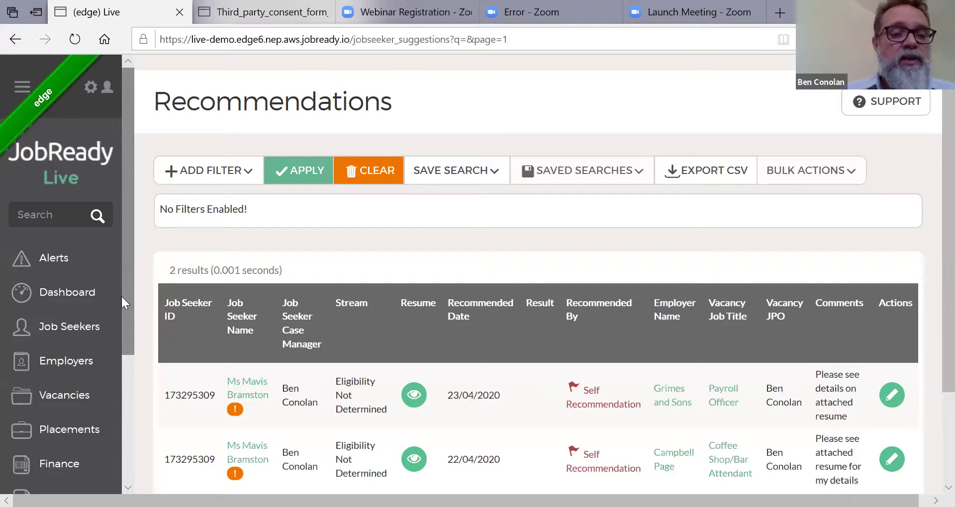
pyautogui.moveTo(125, 307); pyautogui.dragTo(124, 252)
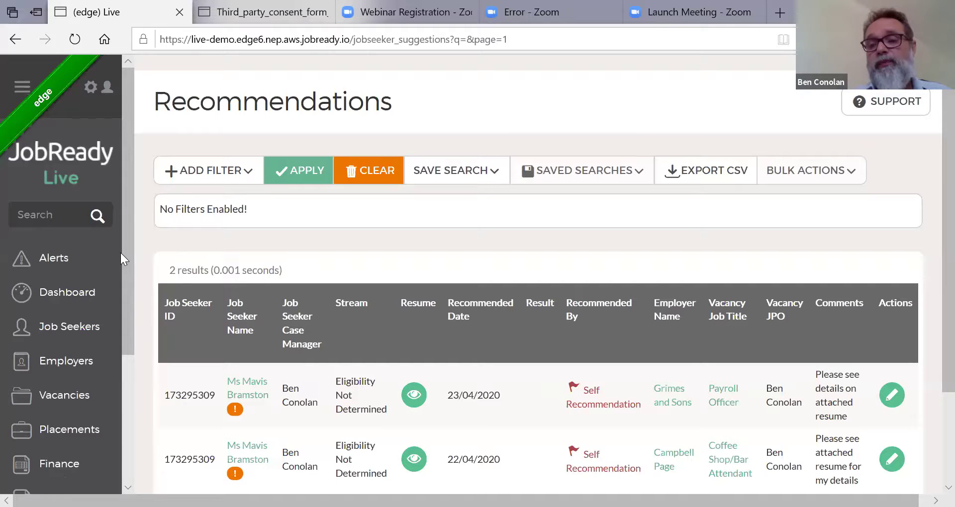